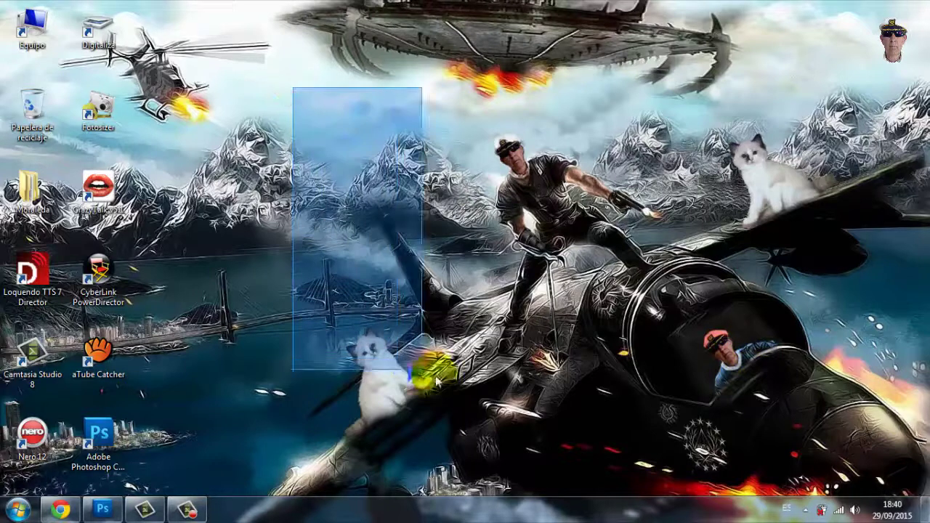
Restore the empty Photoshop CS5 workspace from the taskbar
{"action": "mouse_move", "coordinate": [293, 88]}
{"action": "left_mouse_down"}
{"action": "mouse_move", "coordinate": [735, 409]}
{"action": "mouse_move", "coordinate": [756, 406]}
{"action": "left_mouse_up"}
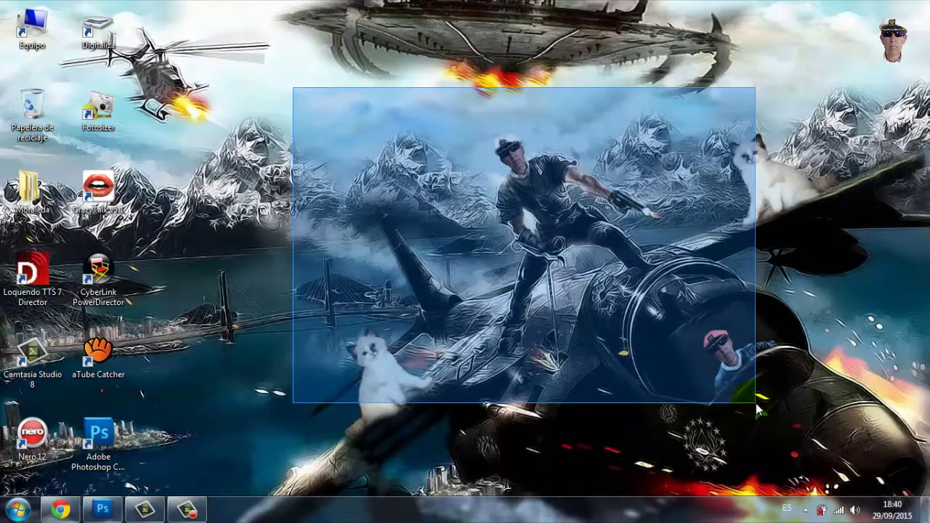
{"action": "left_click_drag", "start_coordinate": [320, 297], "coordinate": [448, 447]}
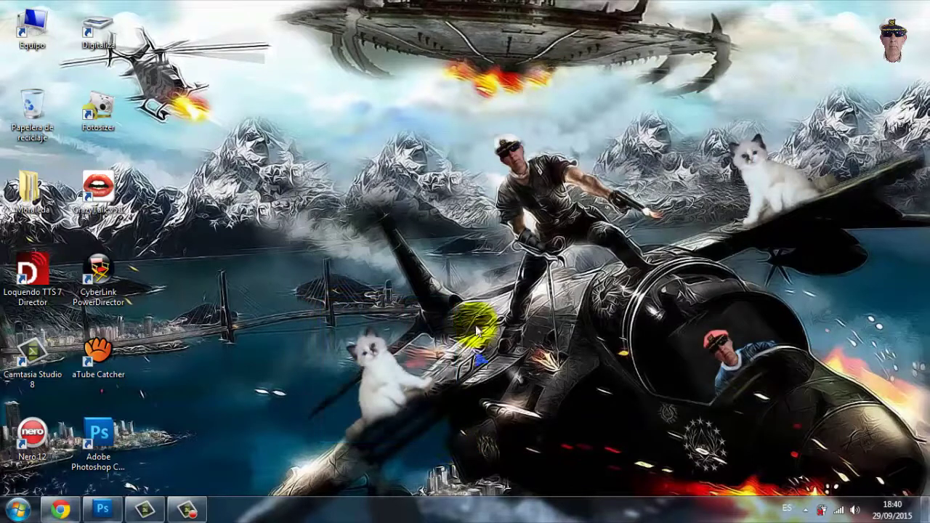
{"action": "mouse_move", "coordinate": [474, 108]}
{"action": "left_mouse_down"}
{"action": "mouse_move", "coordinate": [661, 347]}
{"action": "mouse_move", "coordinate": [687, 336]}
{"action": "left_mouse_up"}
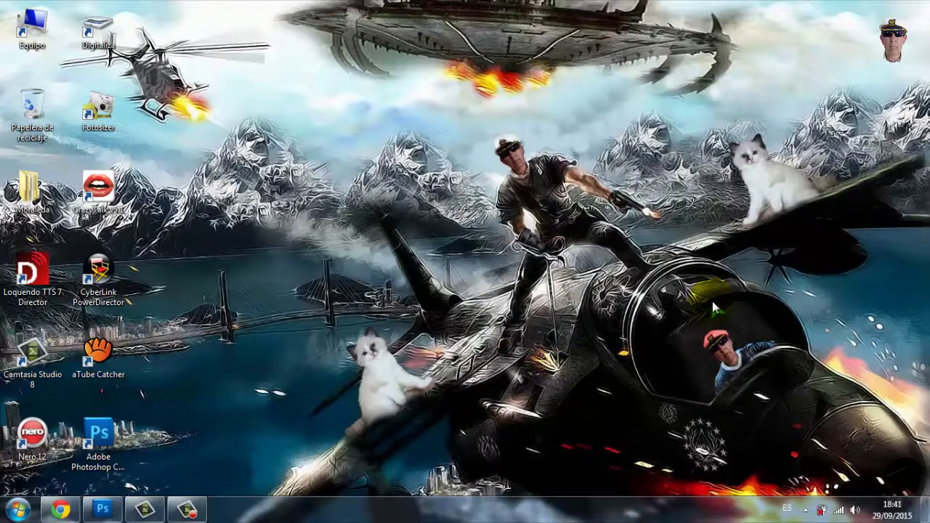
{"action": "mouse_move", "coordinate": [663, 301]}
{"action": "left_mouse_down"}
{"action": "mouse_move", "coordinate": [785, 387]}
{"action": "mouse_move", "coordinate": [787, 401]}
{"action": "left_mouse_up"}
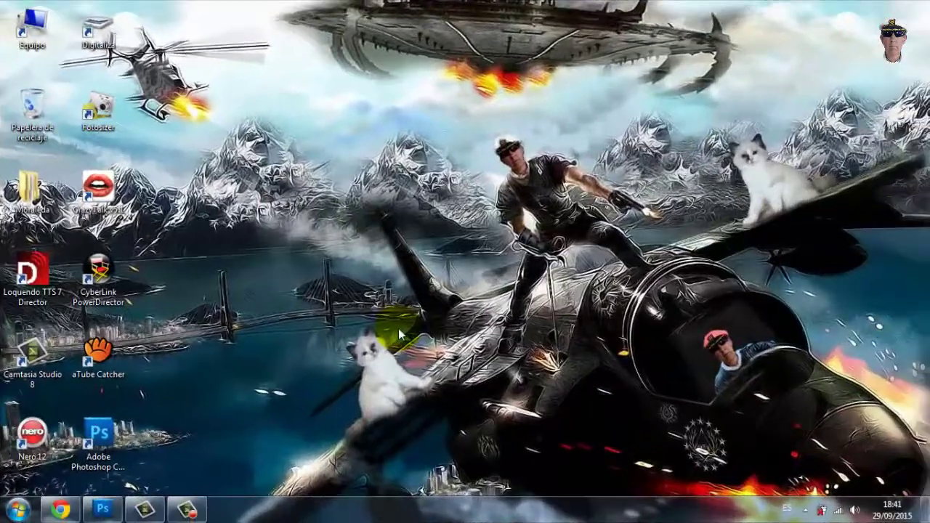
{"action": "left_click", "coordinate": [169, 428]}
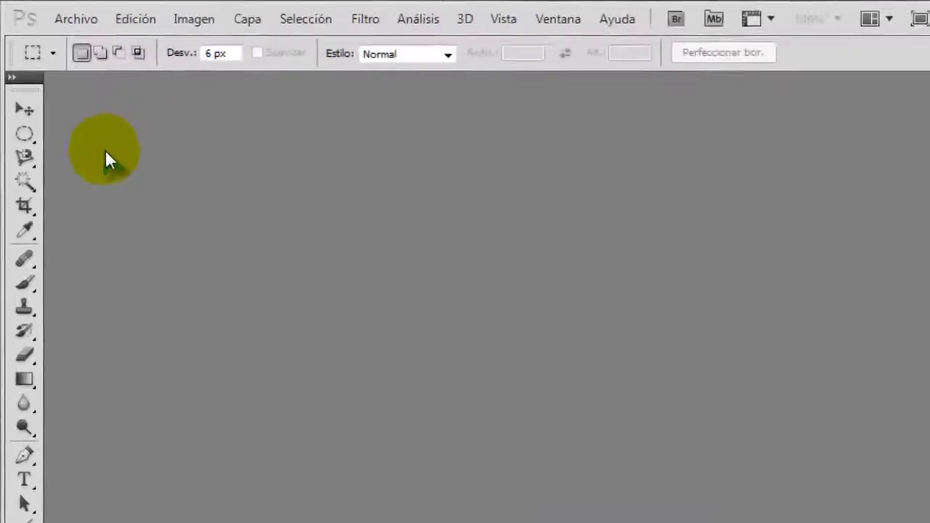
Open living-room photo '2' from Moraleda > ventana and fit it to the window height
{"action": "left_click", "coordinate": [82, 21]}
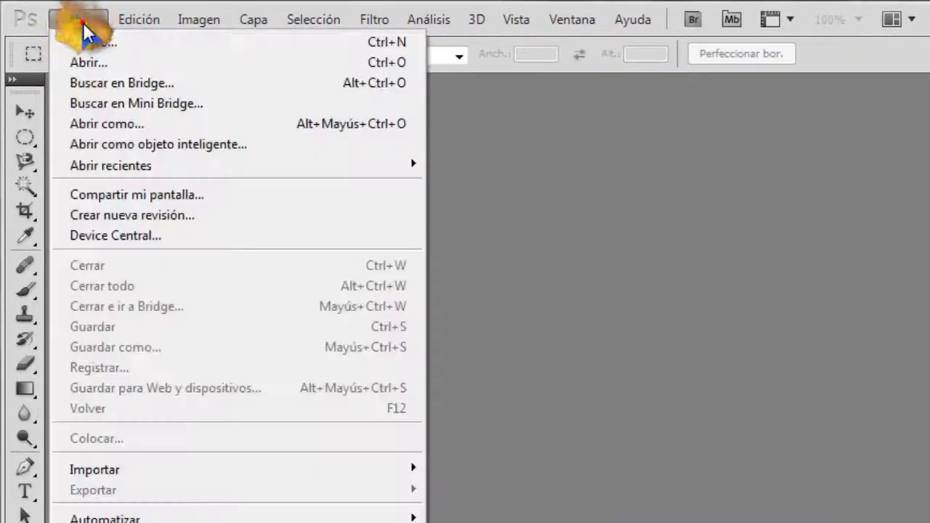
{"action": "left_click", "coordinate": [88, 62]}
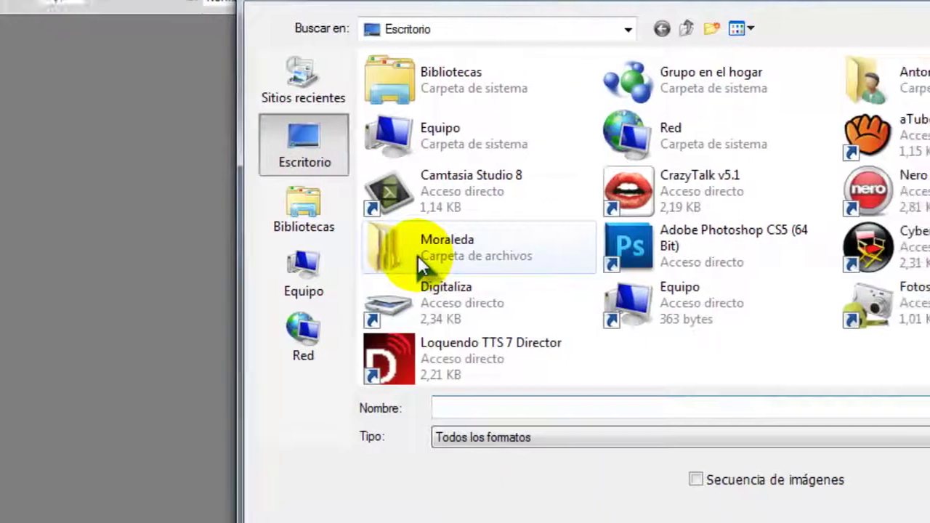
{"action": "double_click", "coordinate": [553, 306]}
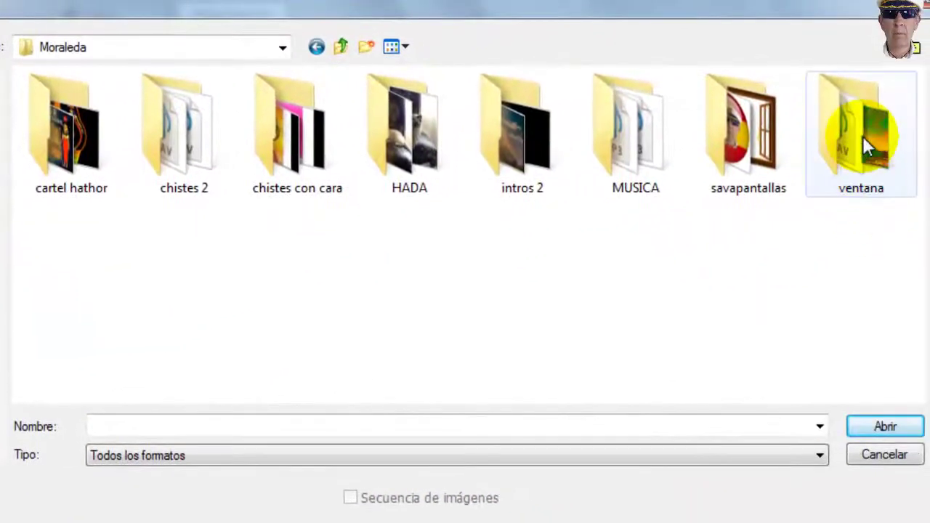
{"action": "double_click", "coordinate": [868, 145]}
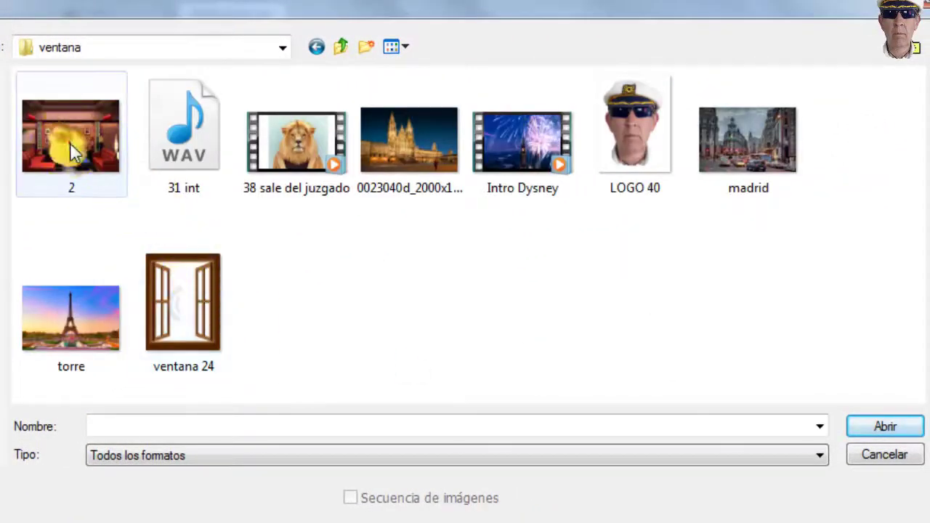
{"action": "left_click", "coordinate": [73, 152]}
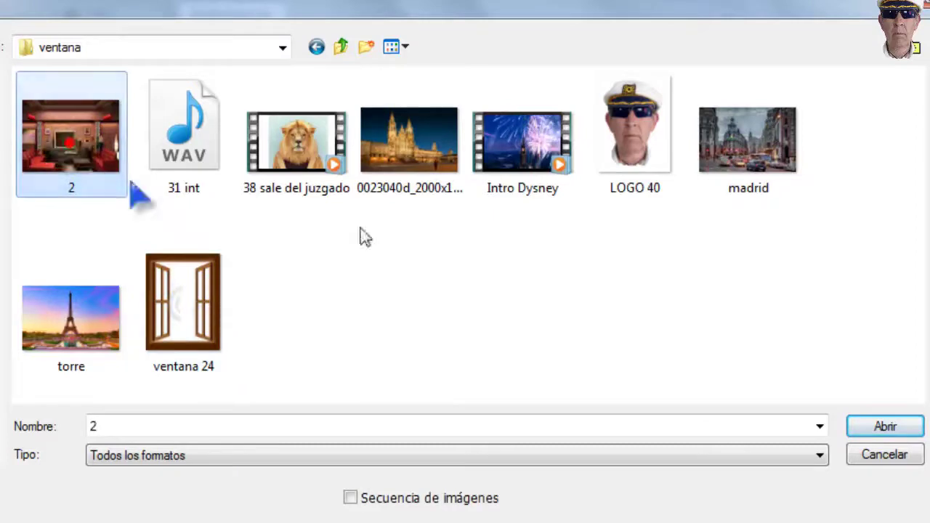
{"action": "left_click", "coordinate": [891, 434]}
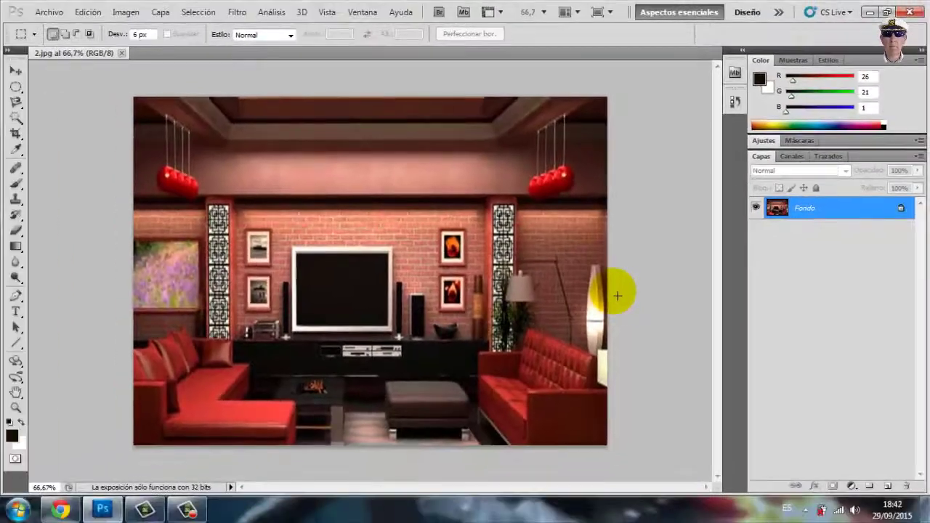
{"action": "key", "text": "ctrl+0"}
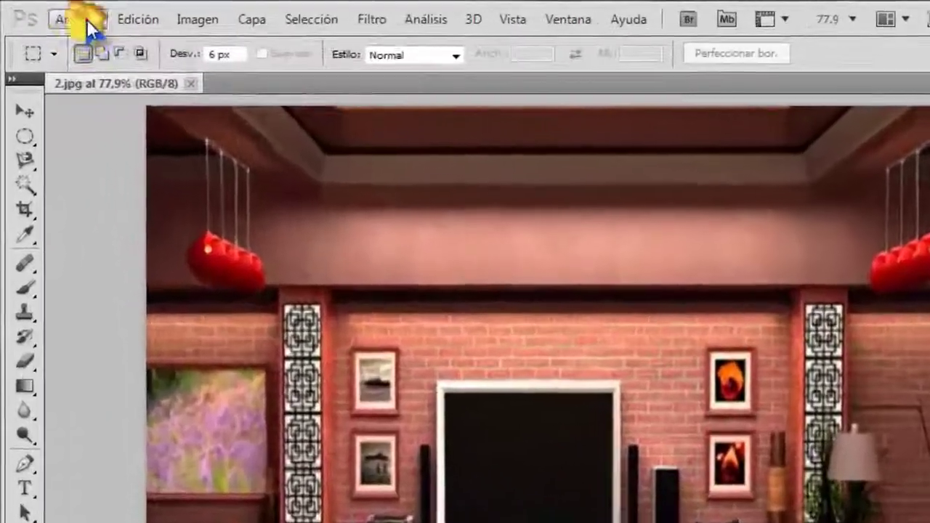
Open the transparent wooden window graphic 'ventana 24' from the ventana folder
{"action": "left_click", "coordinate": [55, 14]}
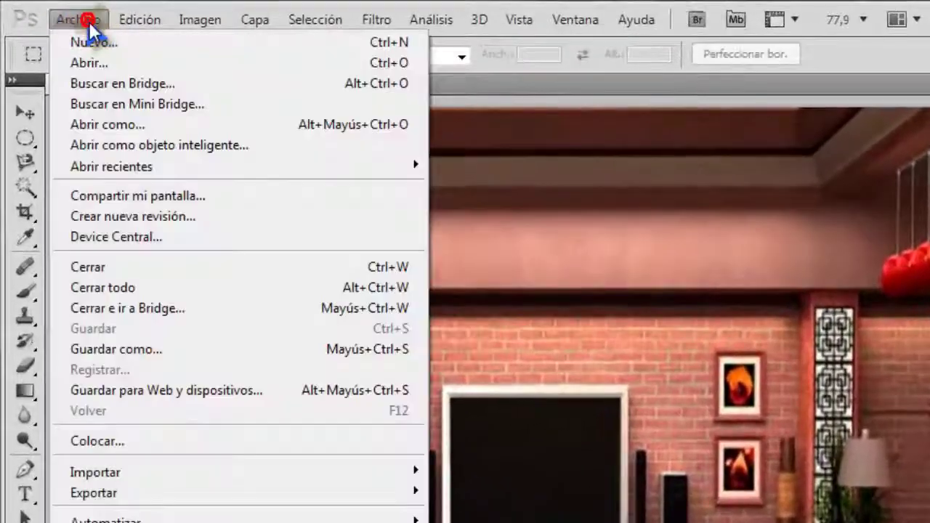
{"action": "left_click", "coordinate": [95, 63]}
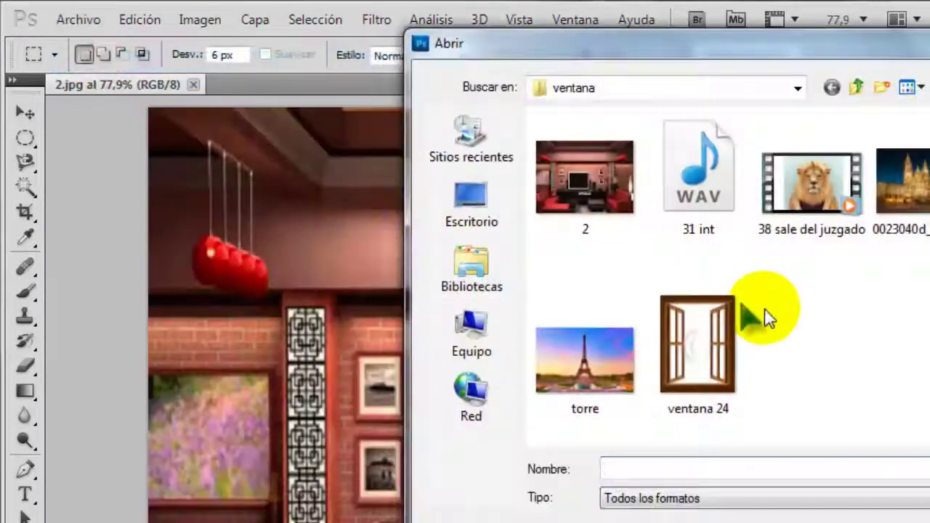
{"action": "left_click", "coordinate": [698, 367]}
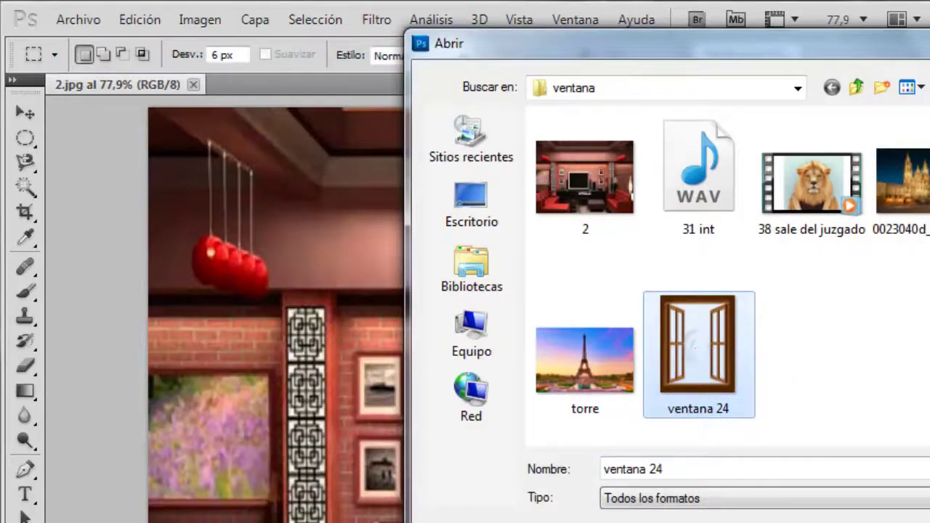
{"action": "left_click", "coordinate": [820, 492]}
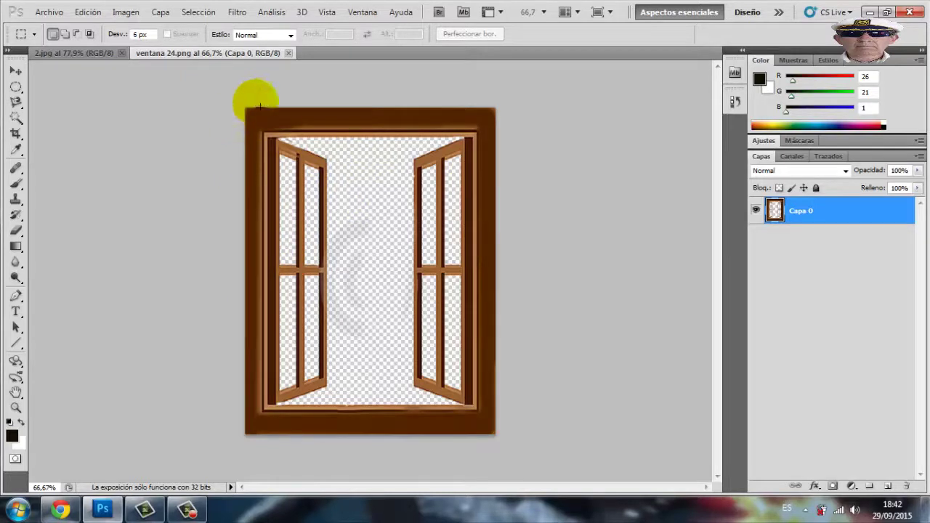
Select all of ventana 24 and drag it into 2.jpg as Capa 1 using the Move tool
{"action": "left_click", "coordinate": [148, 35]}
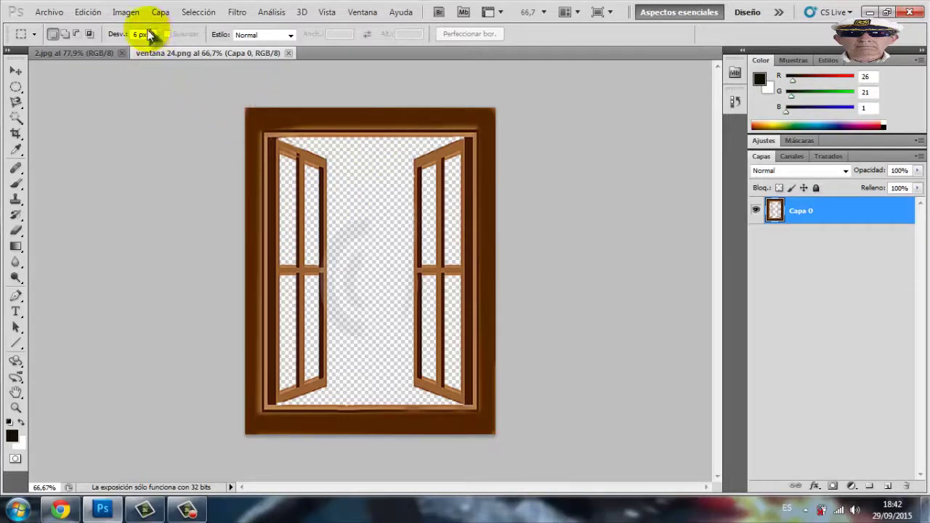
{"action": "left_click", "coordinate": [198, 14]}
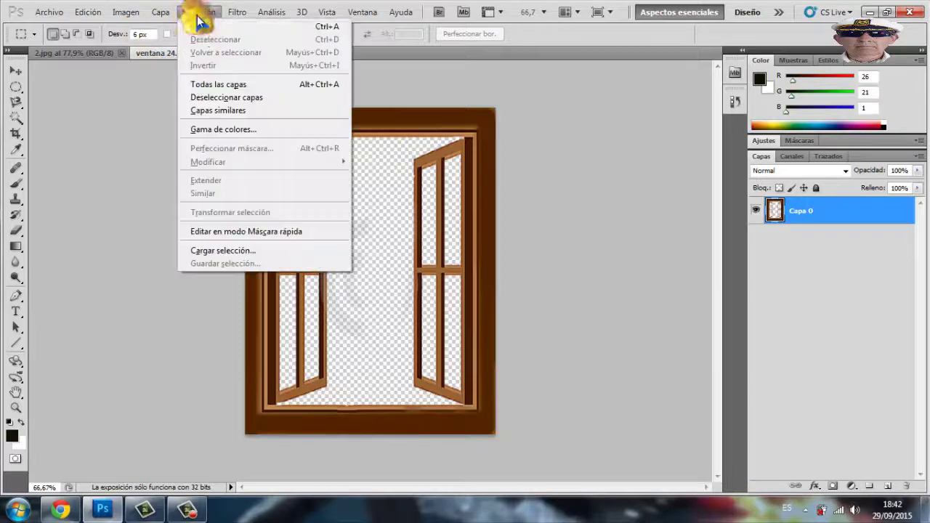
{"action": "left_click", "coordinate": [205, 26]}
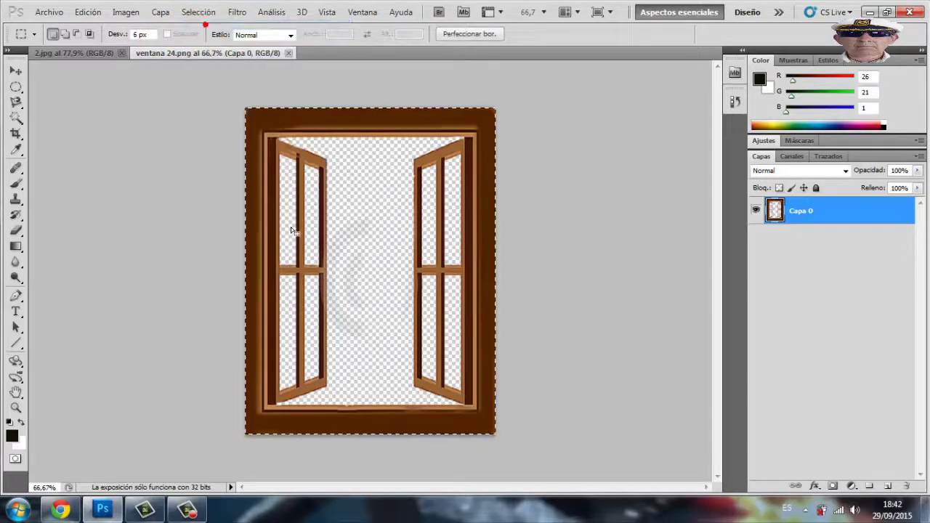
{"action": "mouse_move", "coordinate": [274, 259]}
{"action": "left_mouse_down"}
{"action": "mouse_move", "coordinate": [218, 208]}
{"action": "mouse_move", "coordinate": [263, 231]}
{"action": "left_mouse_up"}
{"action": "key", "text": "ctrl+d"}
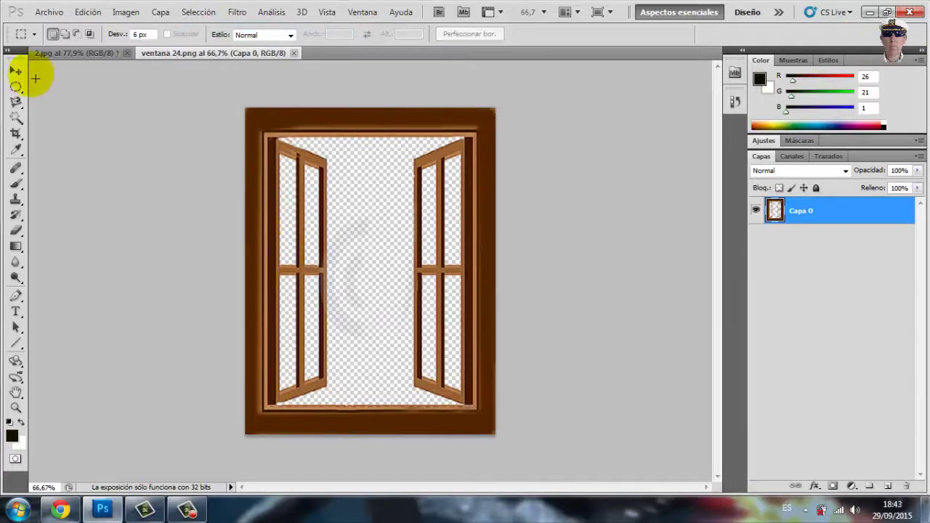
{"action": "left_click", "coordinate": [16, 71]}
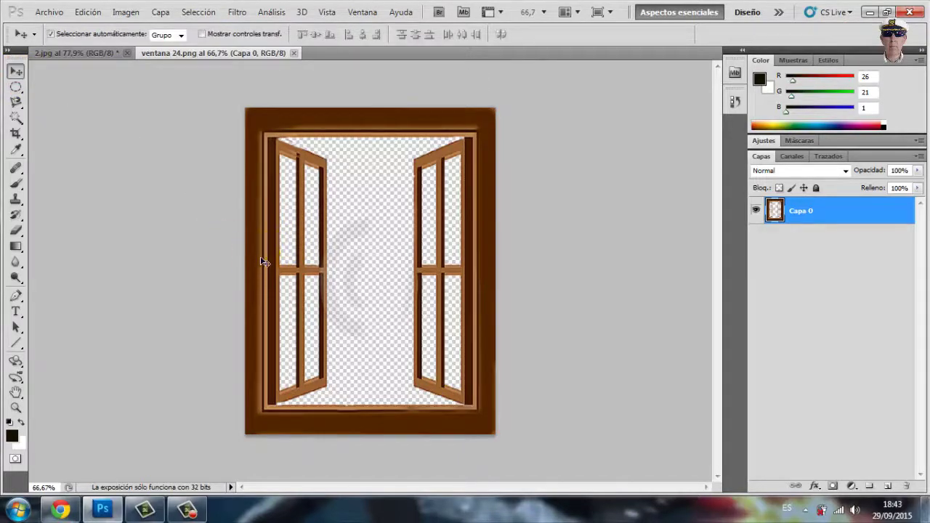
{"action": "mouse_move", "coordinate": [263, 262]}
{"action": "left_mouse_down"}
{"action": "mouse_move", "coordinate": [112, 53]}
{"action": "mouse_move", "coordinate": [211, 155]}
{"action": "mouse_move", "coordinate": [309, 283]}
{"action": "mouse_move", "coordinate": [279, 265]}
{"action": "mouse_move", "coordinate": [262, 279]}
{"action": "left_mouse_up"}
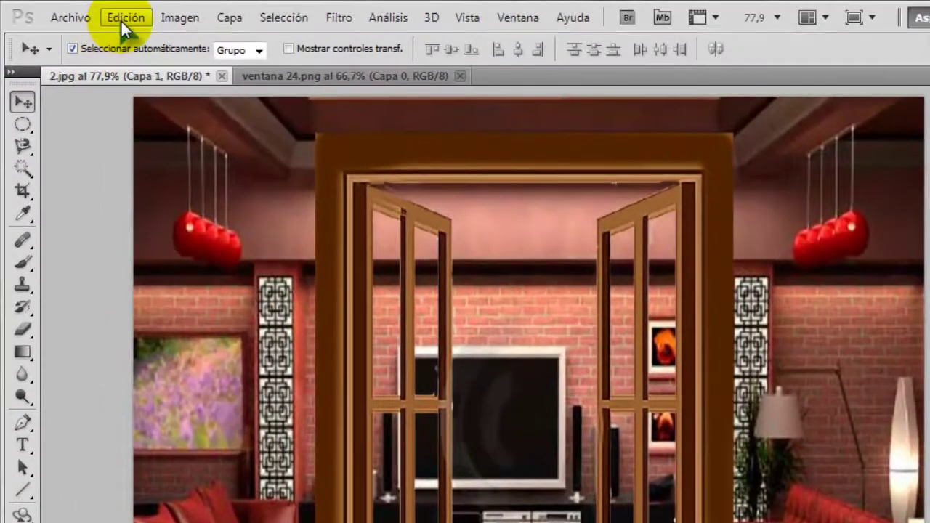
Free-transform the Capa 1 window to 99% width and 58% height over the TV wall
{"action": "left_click", "coordinate": [90, 15]}
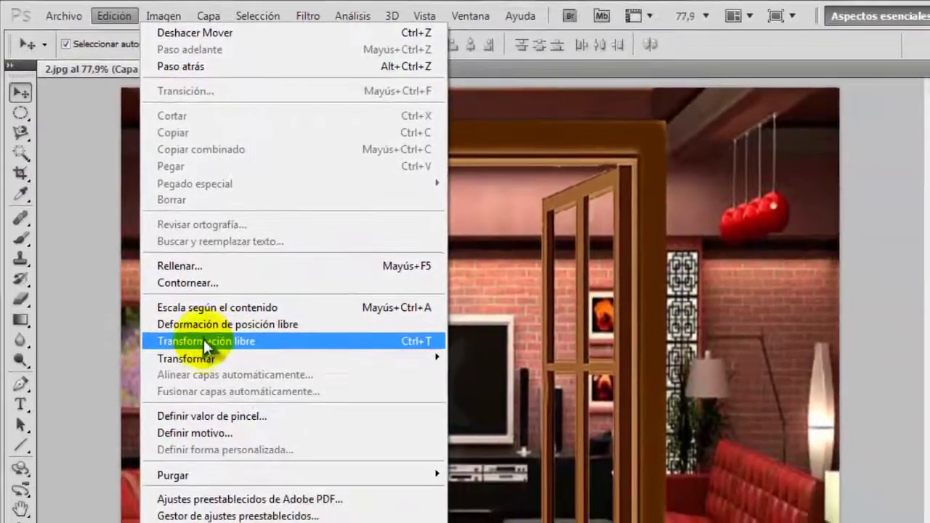
{"action": "left_click", "coordinate": [212, 356]}
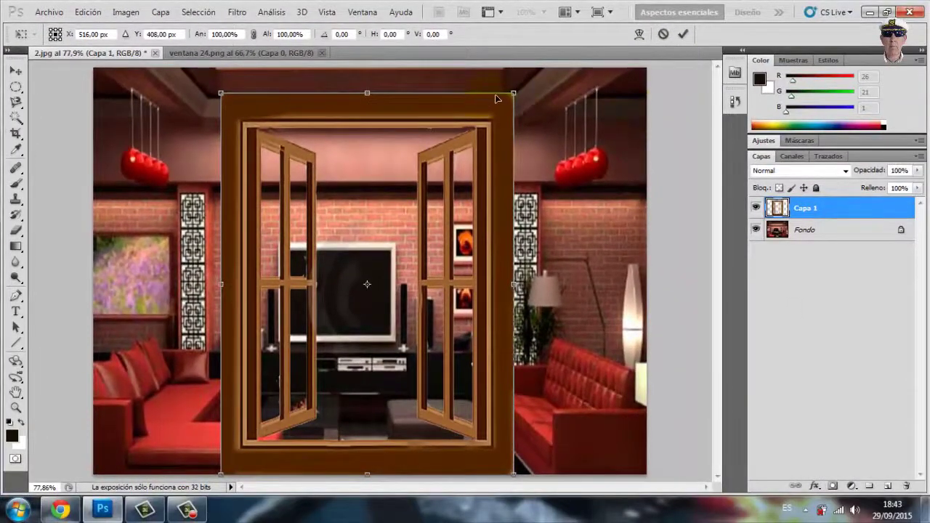
{"action": "left_click_drag", "start_coordinate": [520, 94], "coordinate": [469, 208]}
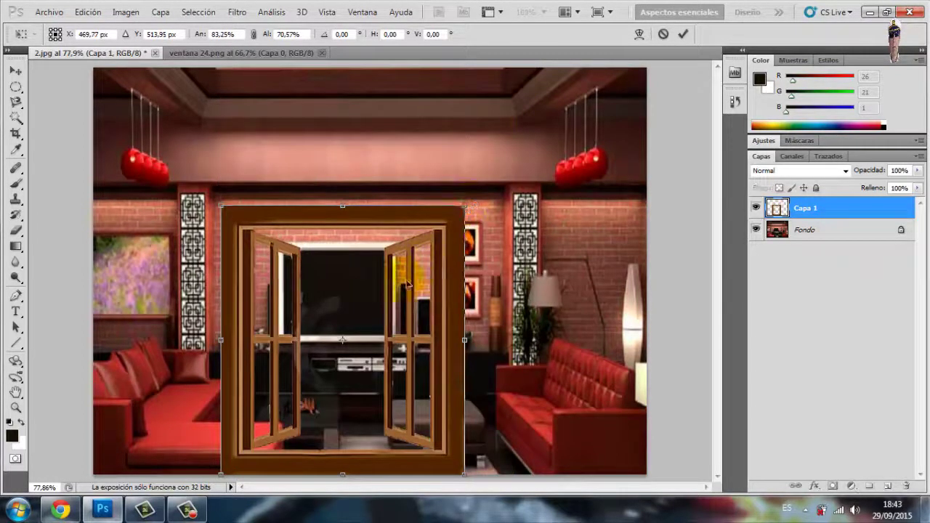
{"action": "left_click_drag", "start_coordinate": [473, 349], "coordinate": [517, 375]}
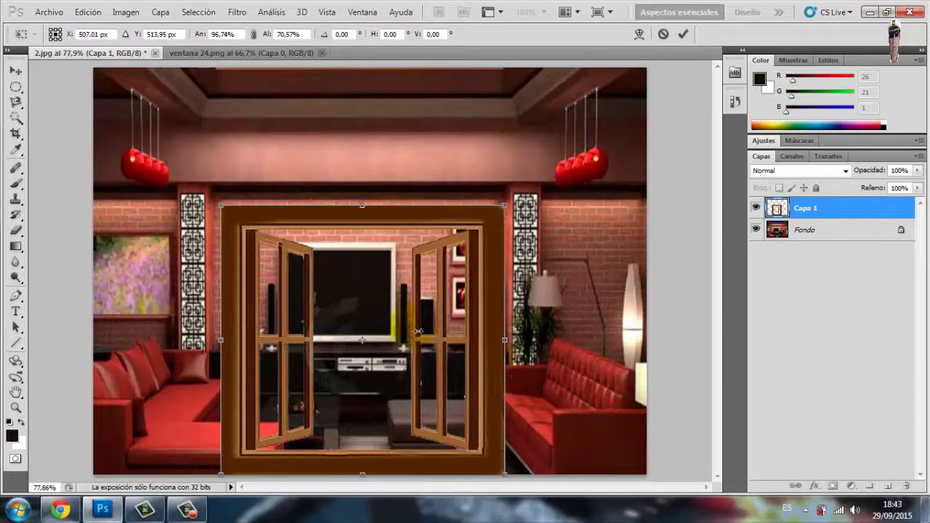
{"action": "left_click_drag", "start_coordinate": [404, 316], "coordinate": [399, 244]}
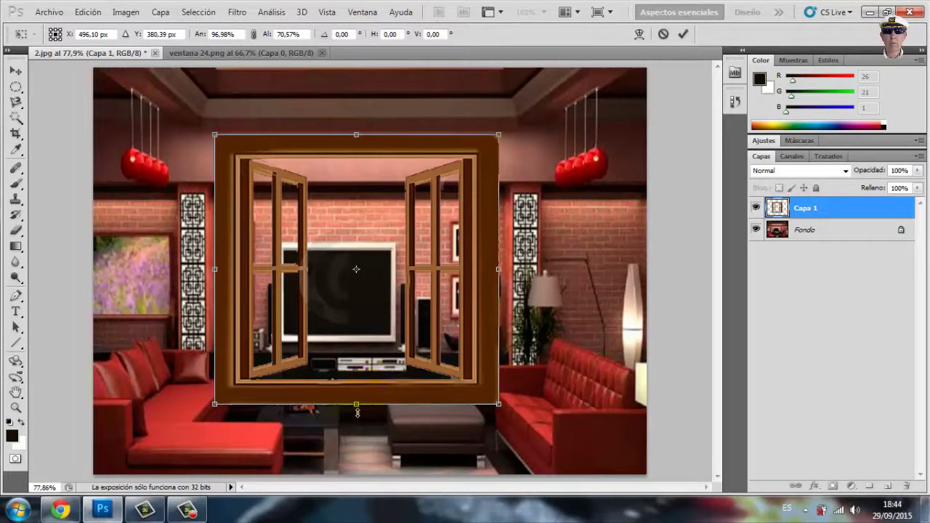
{"action": "left_click_drag", "start_coordinate": [359, 408], "coordinate": [352, 361]}
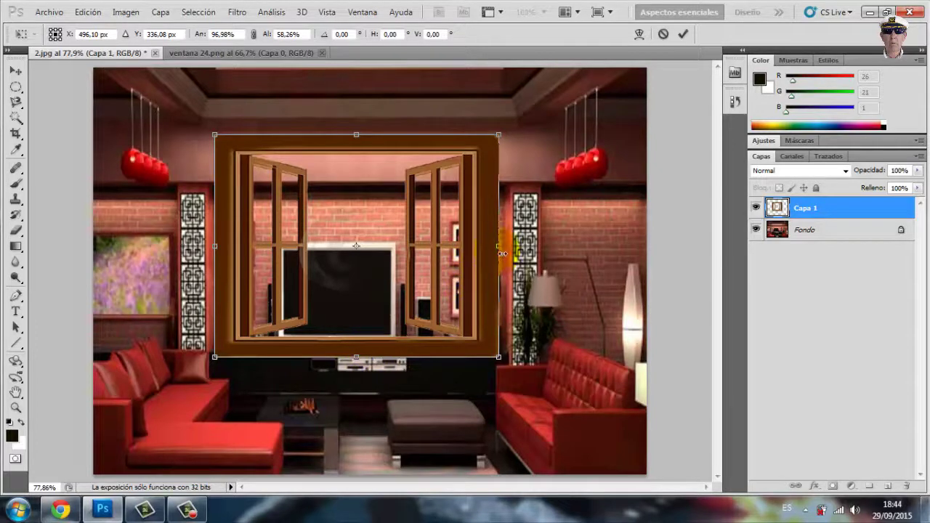
{"action": "left_click_drag", "start_coordinate": [502, 254], "coordinate": [508, 253]}
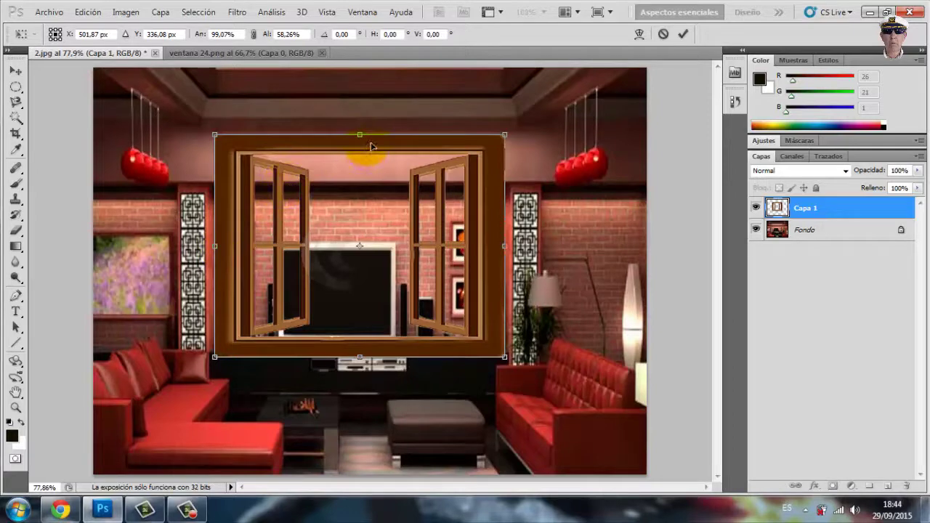
{"action": "double_click", "coordinate": [371, 219]}
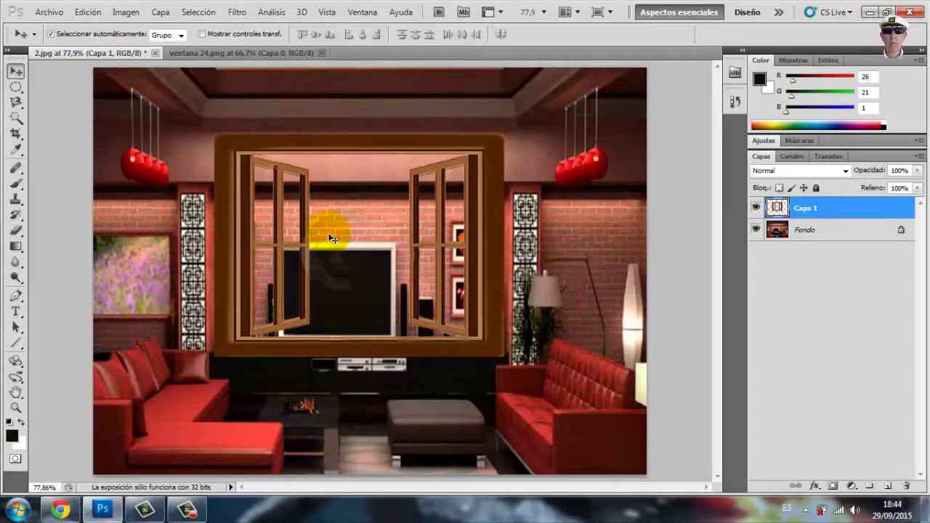
Open madrid.jpg from the ventana folder
{"action": "left_click", "coordinate": [49, 12]}
{"action": "left_click", "coordinate": [55, 36]}
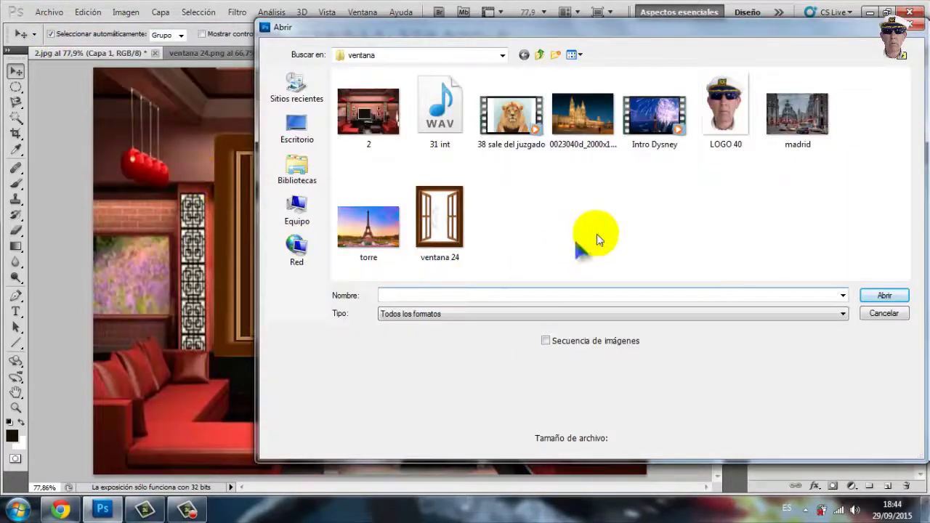
{"action": "left_click", "coordinate": [787, 126]}
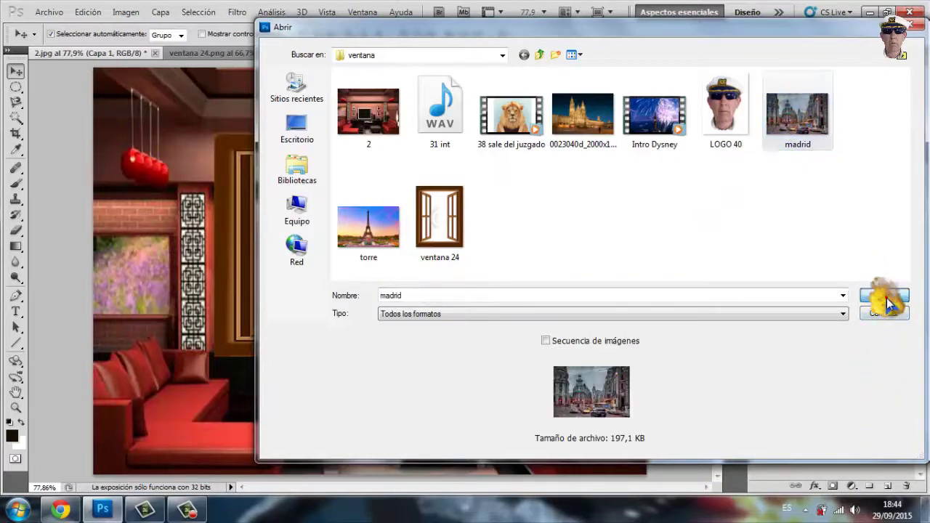
{"action": "left_click", "coordinate": [886, 297]}
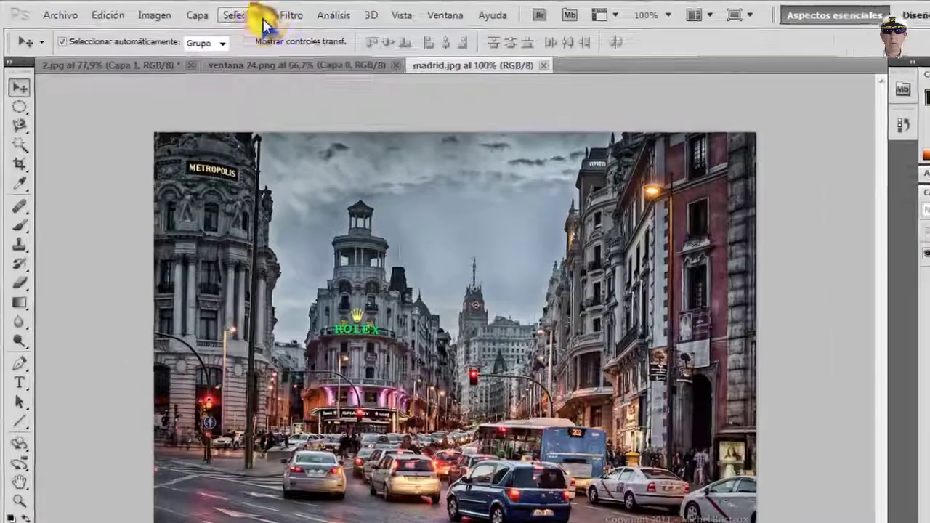
Select all of madrid.jpg and drag it into 2.jpg as Capa 2
{"action": "left_click", "coordinate": [211, 13]}
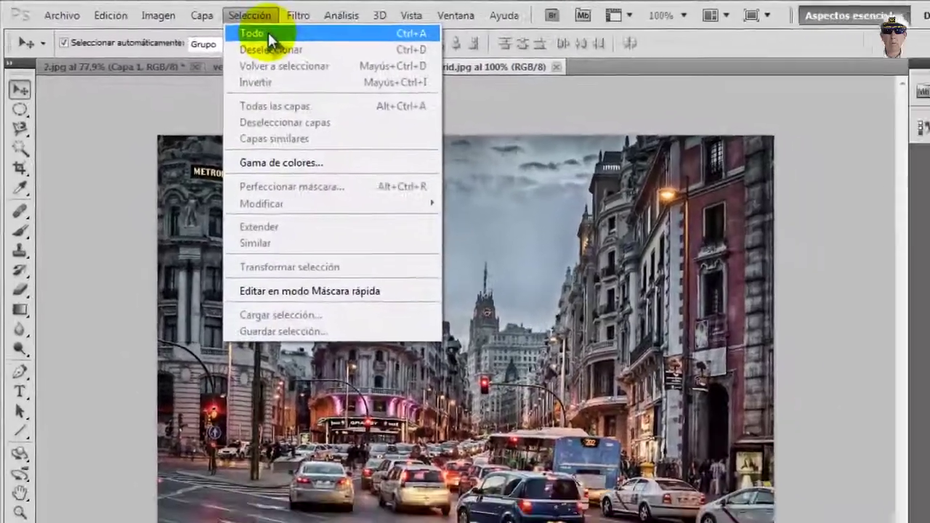
{"action": "left_click", "coordinate": [305, 33]}
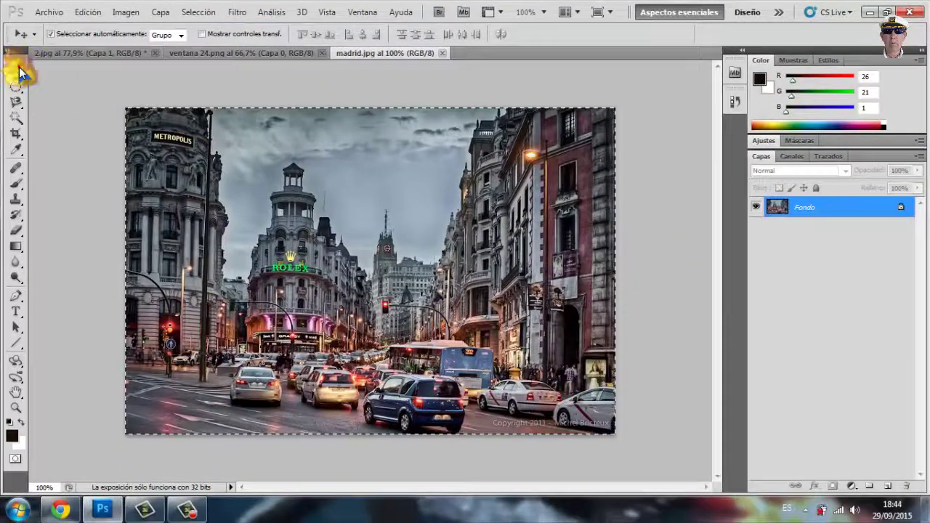
{"action": "mouse_move", "coordinate": [312, 309]}
{"action": "left_mouse_down"}
{"action": "mouse_move", "coordinate": [202, 222]}
{"action": "mouse_move", "coordinate": [127, 64]}
{"action": "left_mouse_up"}
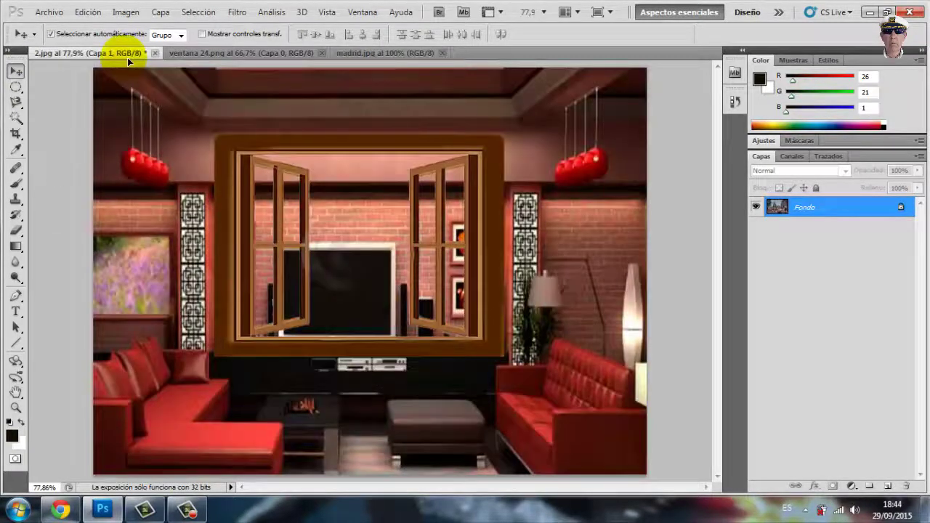
{"action": "mouse_move", "coordinate": [127, 60]}
{"action": "left_mouse_down"}
{"action": "mouse_move", "coordinate": [312, 237]}
{"action": "mouse_move", "coordinate": [371, 266]}
{"action": "mouse_move", "coordinate": [350, 281]}
{"action": "left_mouse_up"}
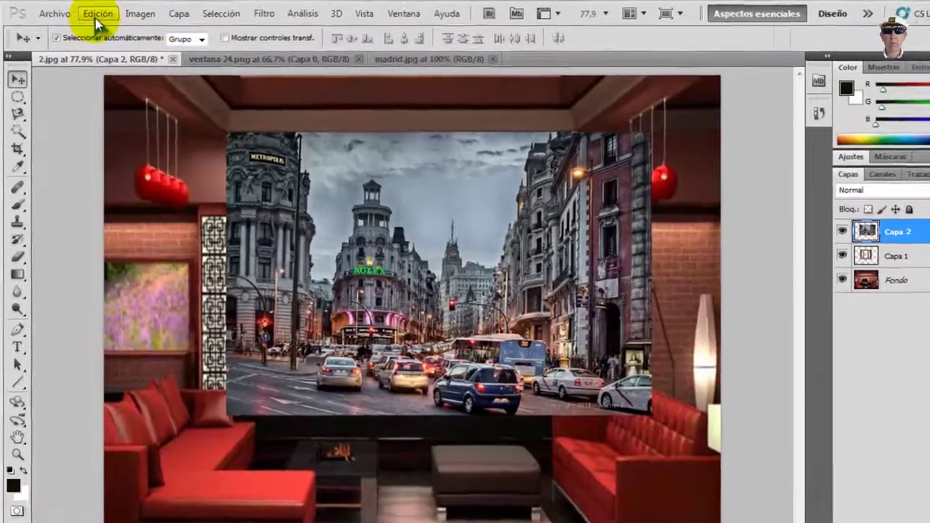
Free-transform the Madrid photo to about 74% and fit it over the window opening
{"action": "left_click", "coordinate": [88, 13]}
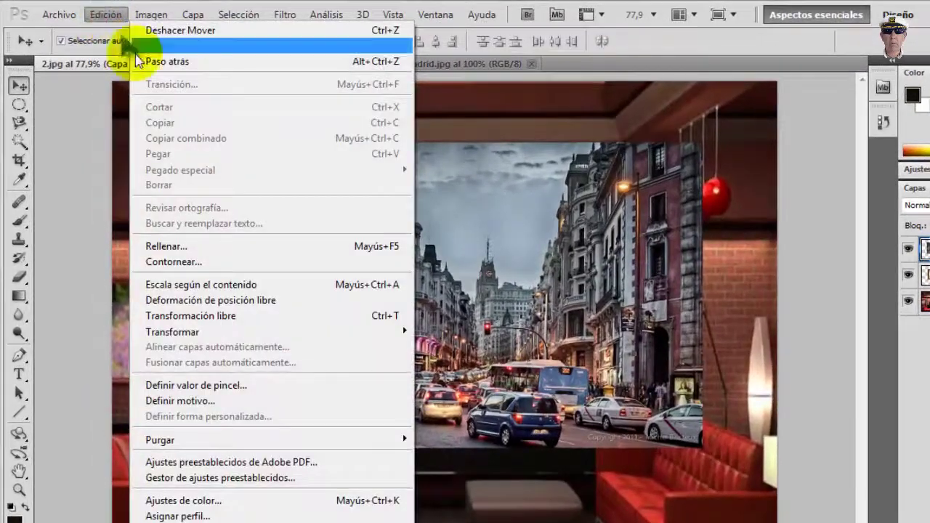
{"action": "left_click", "coordinate": [220, 321]}
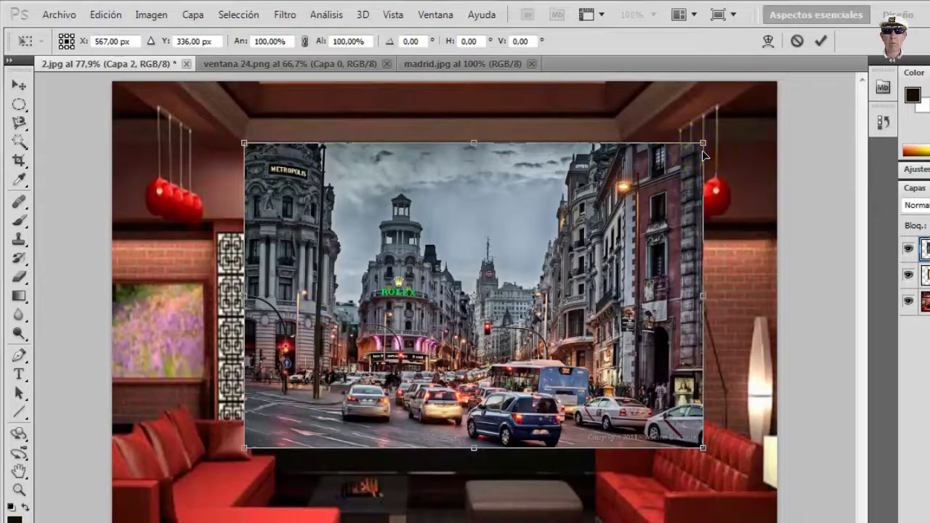
{"action": "left_click_drag", "start_coordinate": [703, 154], "coordinate": [598, 229]}
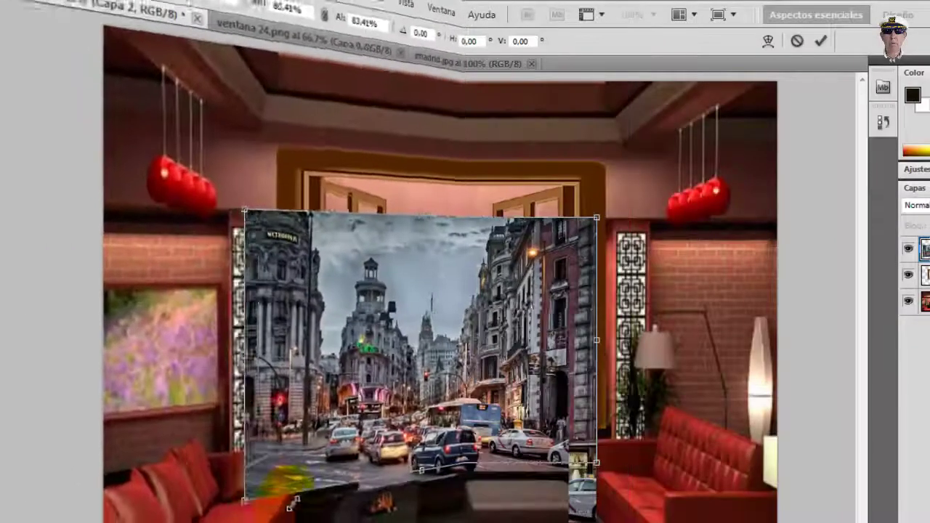
{"action": "left_click_drag", "start_coordinate": [363, 509], "coordinate": [283, 469]}
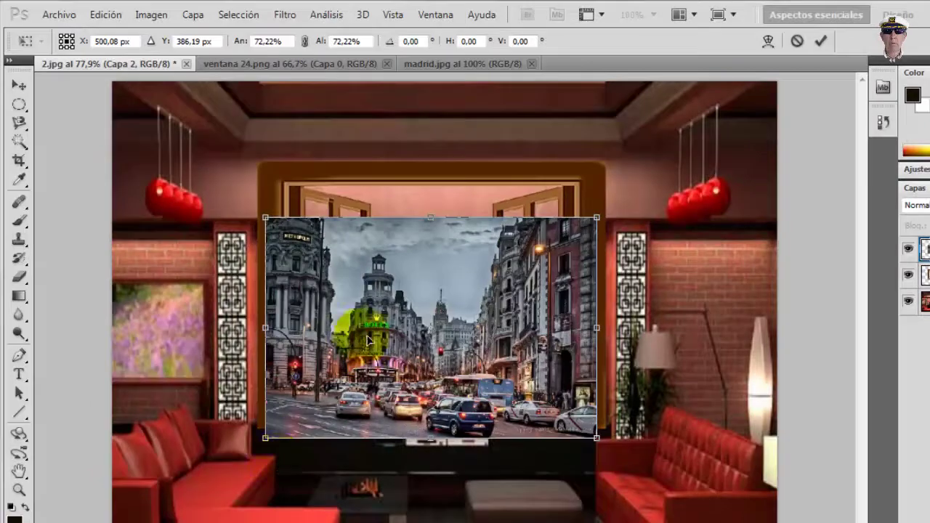
{"action": "left_click_drag", "start_coordinate": [353, 332], "coordinate": [426, 258]}
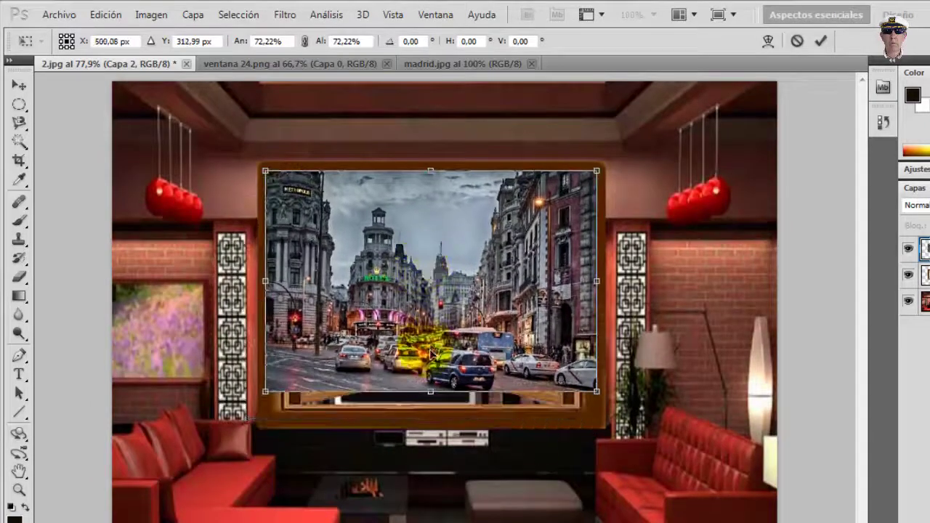
{"action": "left_click_drag", "start_coordinate": [439, 399], "coordinate": [439, 414]}
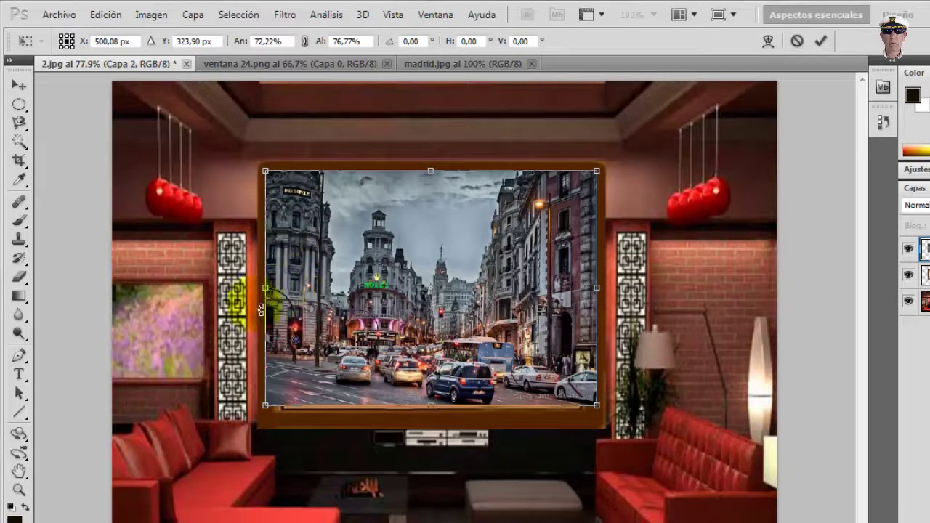
{"action": "left_click_drag", "start_coordinate": [278, 300], "coordinate": [288, 319]}
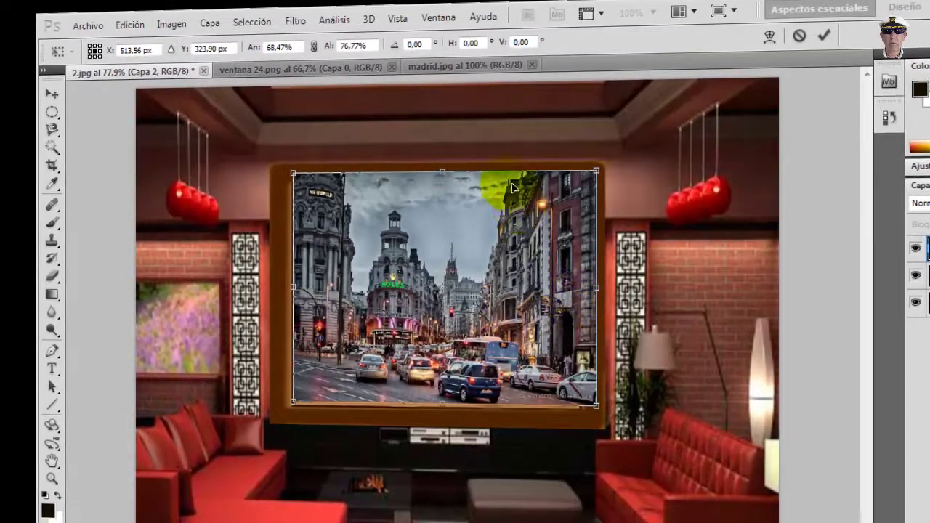
{"action": "left_click_drag", "start_coordinate": [454, 179], "coordinate": [454, 189]}
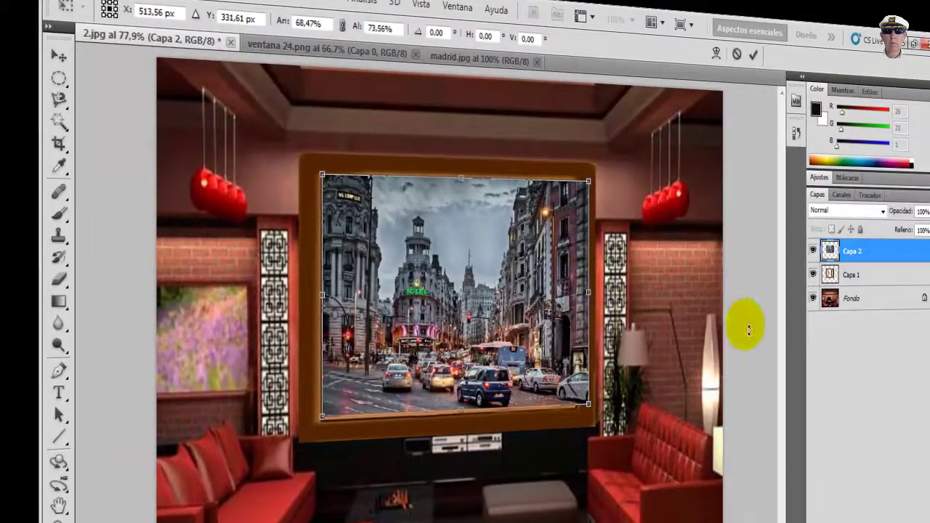
{"action": "key", "text": "Return"}
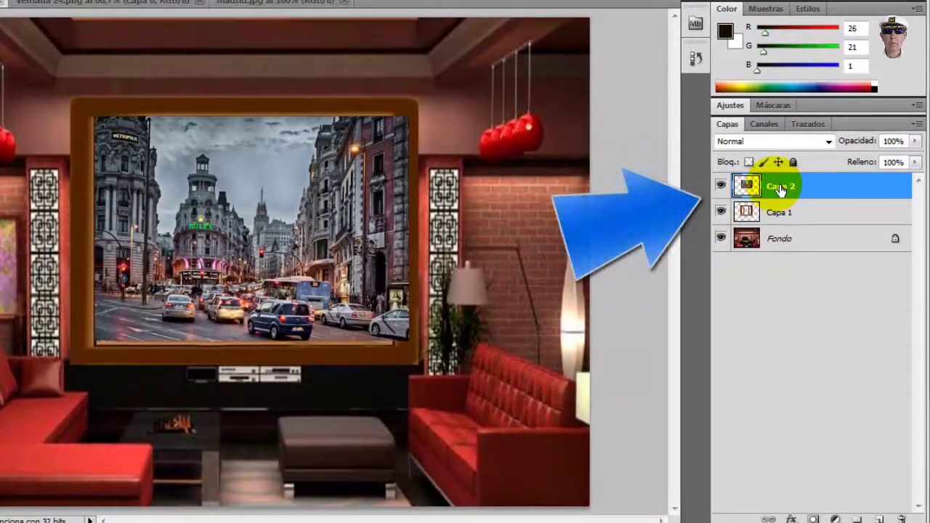
Move Capa 2 below the Capa 1 window frame in the layer stack
{"action": "left_click", "coordinate": [781, 188]}
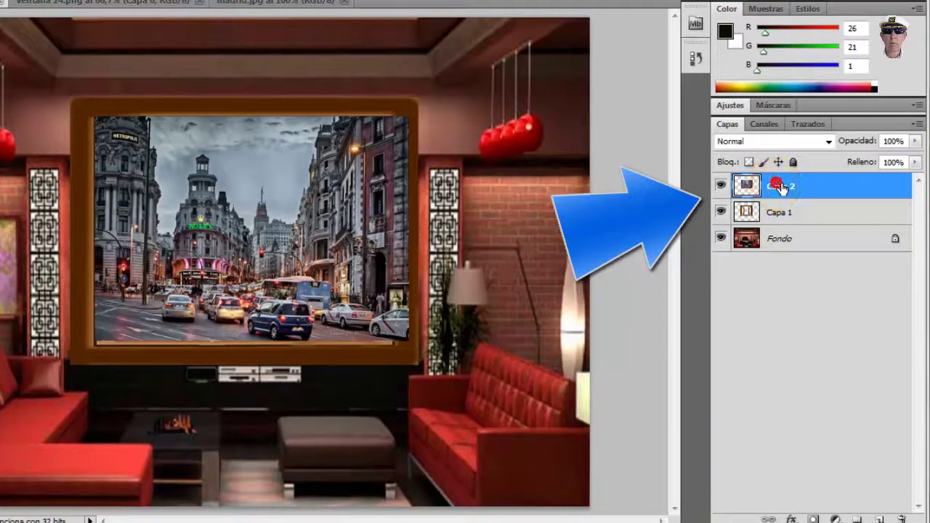
{"action": "left_click_drag", "start_coordinate": [781, 191], "coordinate": [778, 230]}
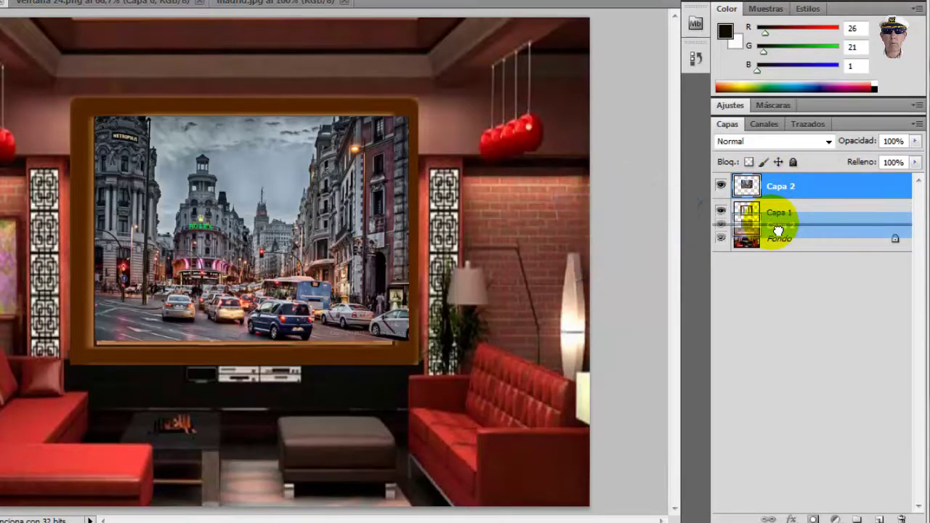
{"action": "left_click_drag", "start_coordinate": [778, 230], "coordinate": [777, 229]}
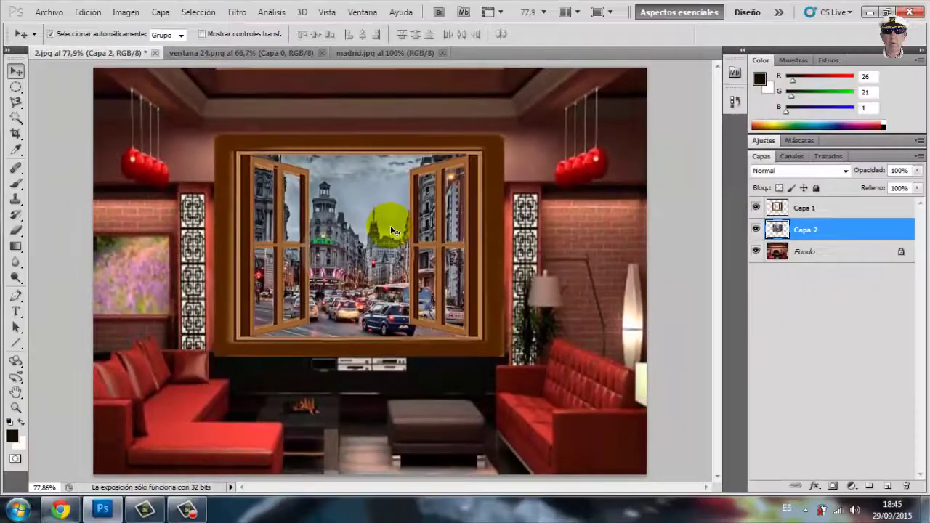
Open the Santiago cathedral photo 0023040d_2000x1331
{"action": "left_click", "coordinate": [50, 13]}
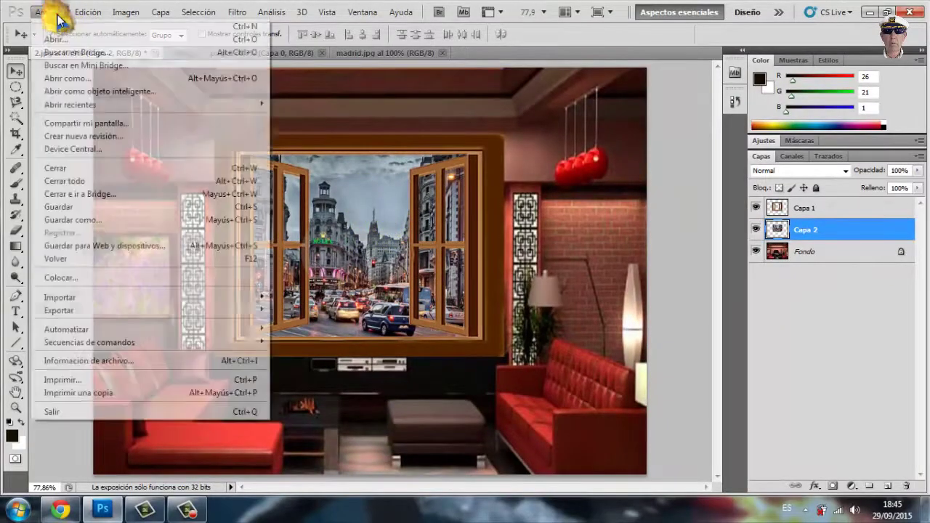
{"action": "left_click", "coordinate": [58, 37]}
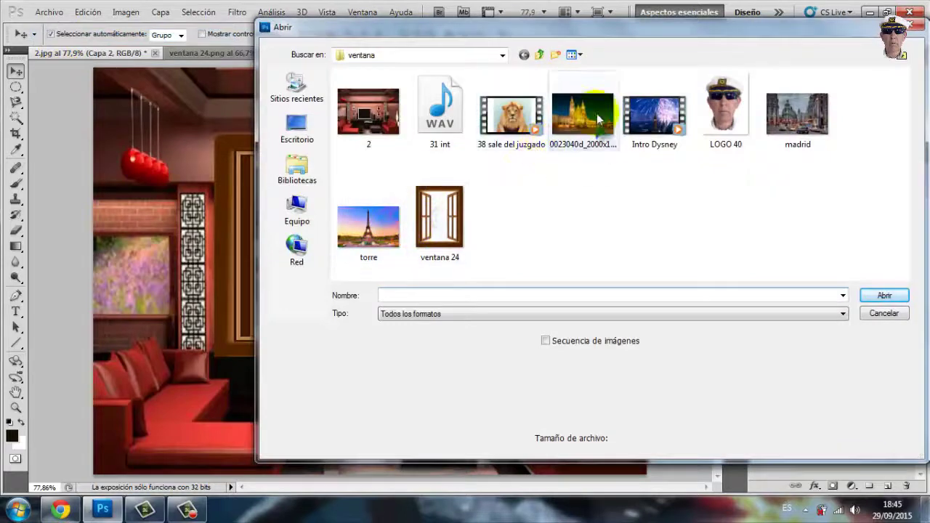
{"action": "left_click", "coordinate": [596, 113]}
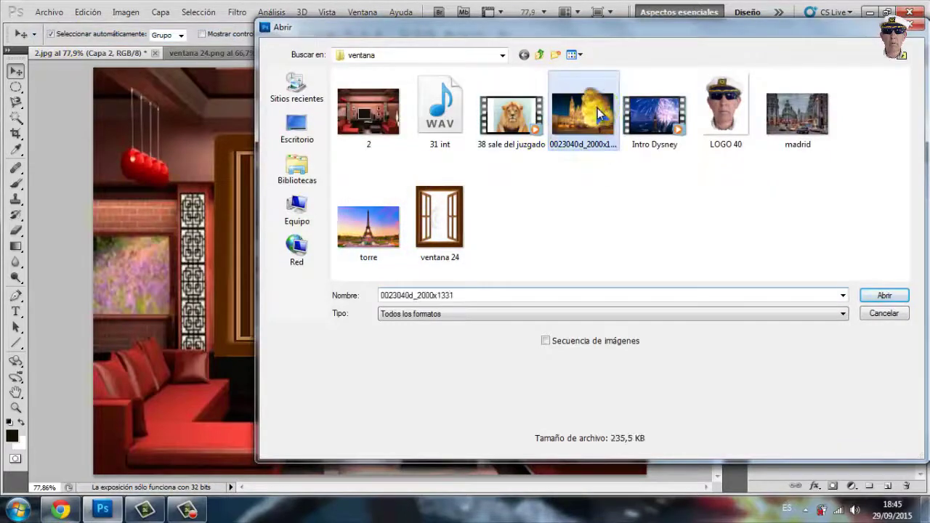
{"action": "left_click", "coordinate": [888, 298]}
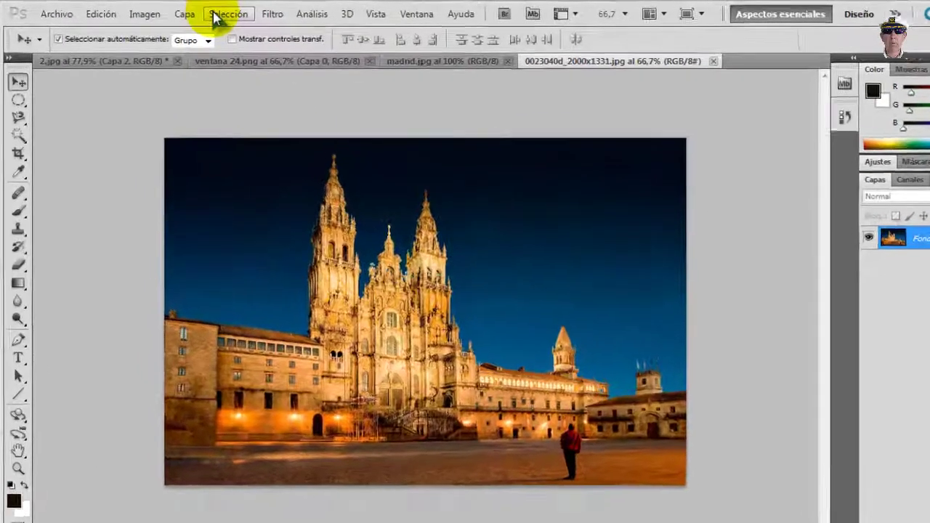
Copy the whole cathedral photo into 2.jpg as Capa 3 and position it behind the window
{"action": "left_click", "coordinate": [198, 13]}
{"action": "left_click", "coordinate": [255, 46]}
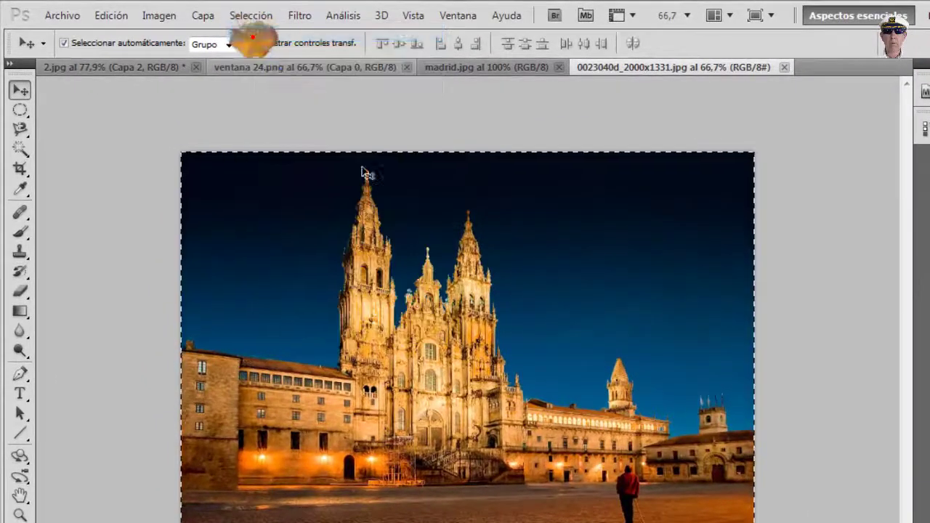
{"action": "mouse_move", "coordinate": [447, 365]}
{"action": "left_mouse_down"}
{"action": "mouse_move", "coordinate": [162, 68]}
{"action": "mouse_move", "coordinate": [480, 311]}
{"action": "left_mouse_up"}
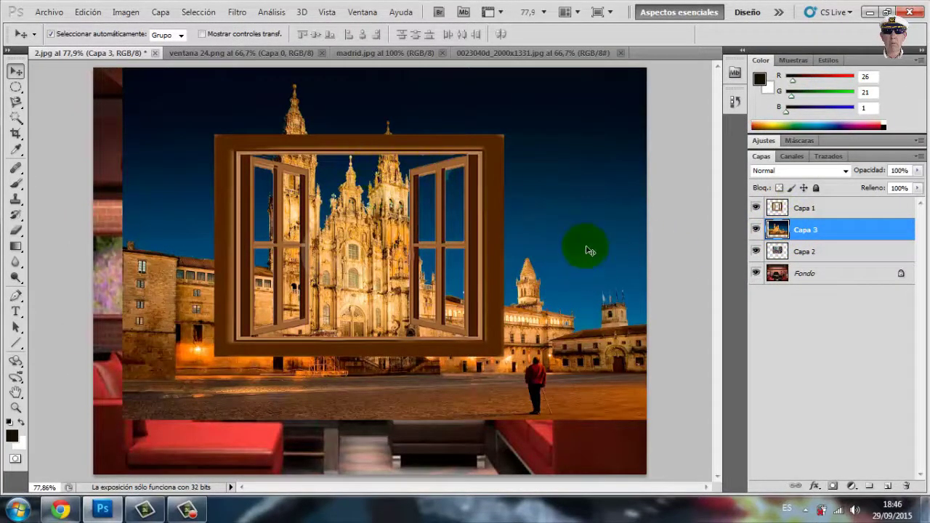
{"action": "mouse_move", "coordinate": [589, 250]}
{"action": "left_mouse_down"}
{"action": "mouse_move", "coordinate": [562, 285]}
{"action": "mouse_move", "coordinate": [552, 334]}
{"action": "left_mouse_up"}
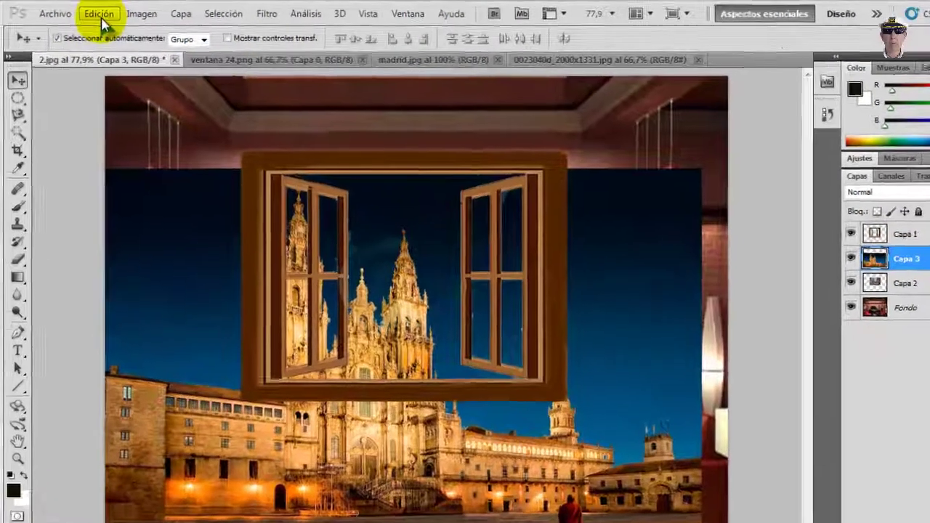
{"action": "left_click", "coordinate": [88, 11]}
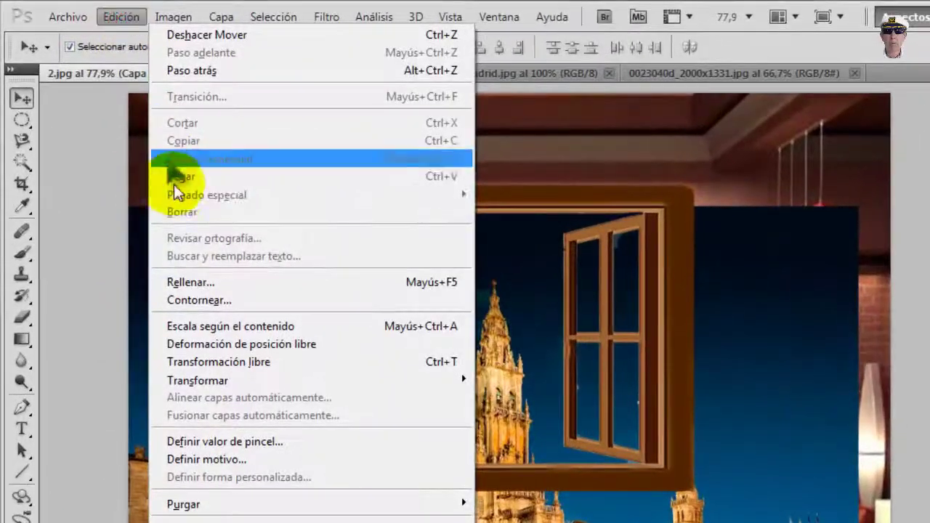
Scale Capa 3 to about 50% by 55% and nudge it to fill the window opening
{"action": "left_click", "coordinate": [225, 362]}
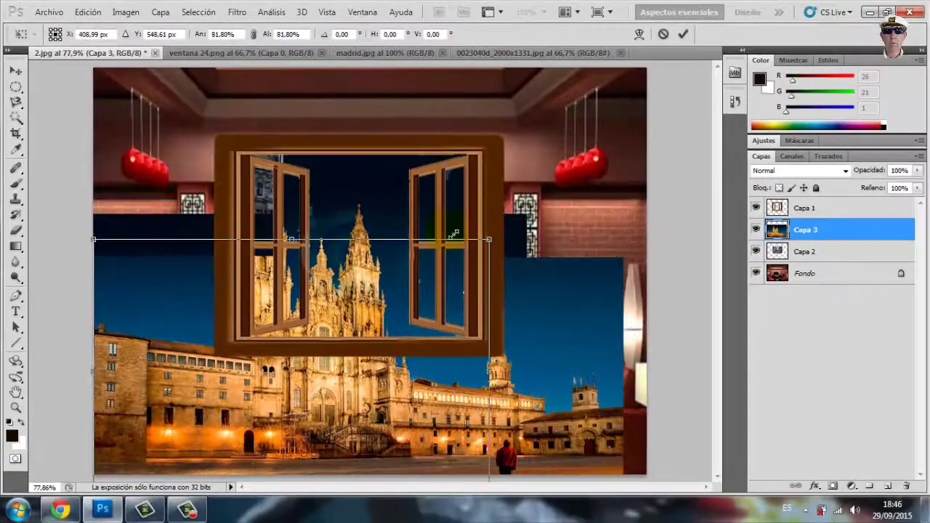
{"action": "left_click_drag", "start_coordinate": [583, 184], "coordinate": [461, 259]}
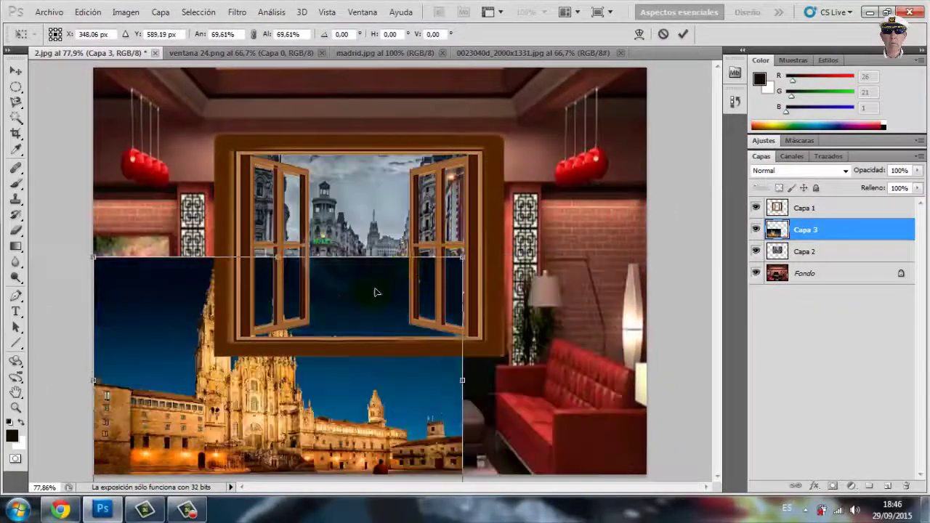
{"action": "left_click_drag", "start_coordinate": [376, 293], "coordinate": [445, 178]}
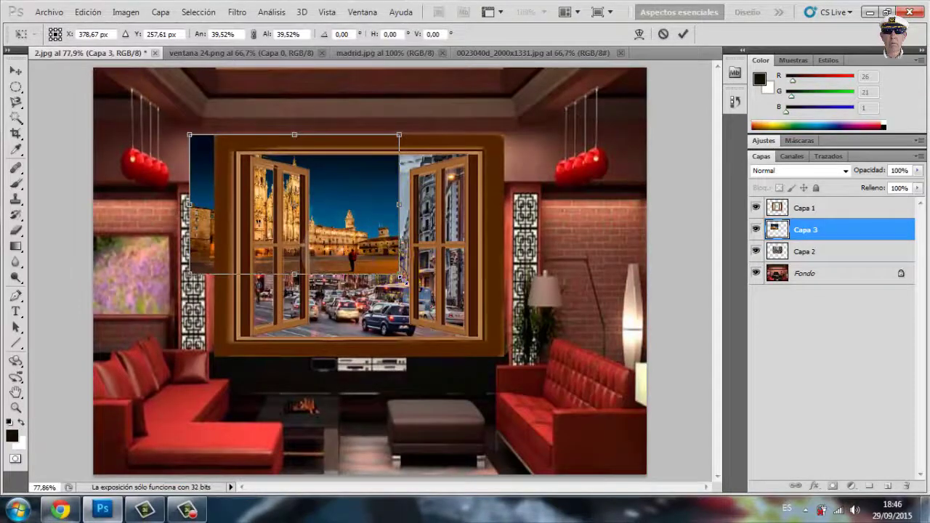
{"action": "left_click_drag", "start_coordinate": [401, 277], "coordinate": [456, 327]}
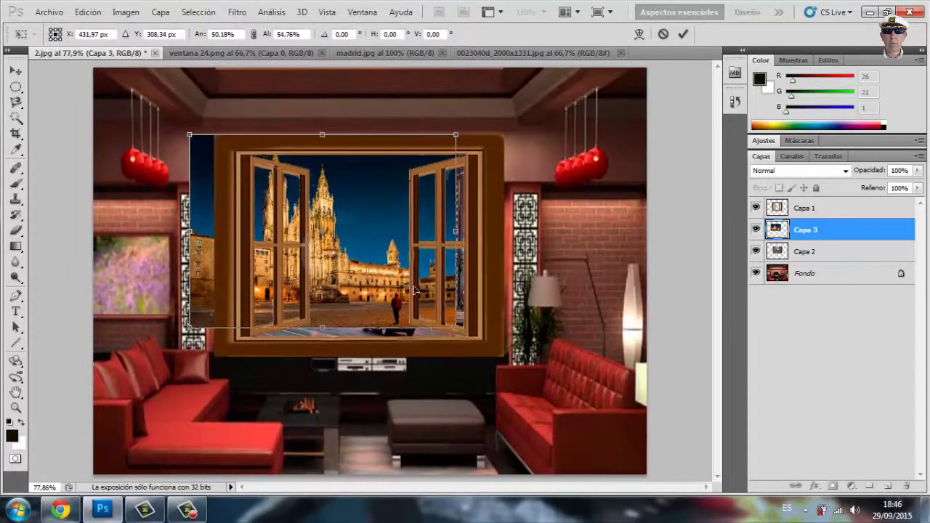
{"action": "left_click_drag", "start_coordinate": [400, 280], "coordinate": [426, 296]}
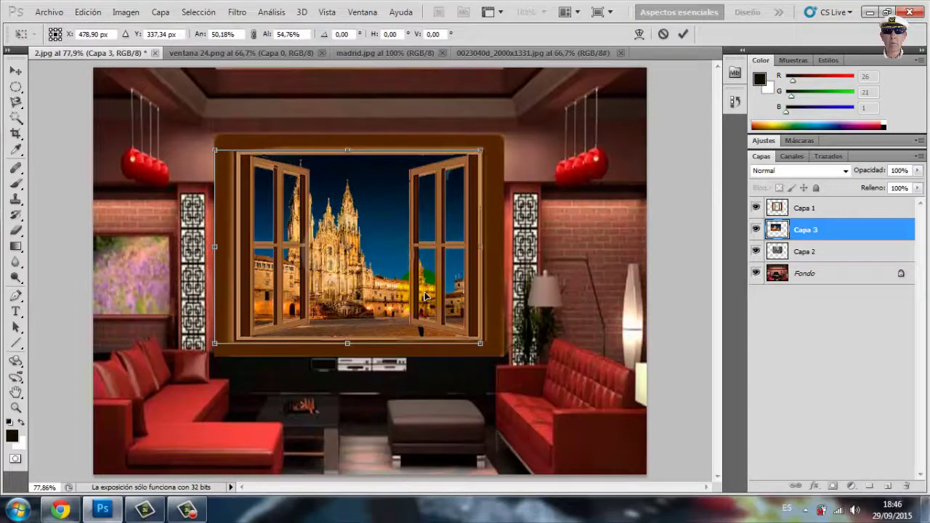
{"action": "key", "text": "shift+Down"}
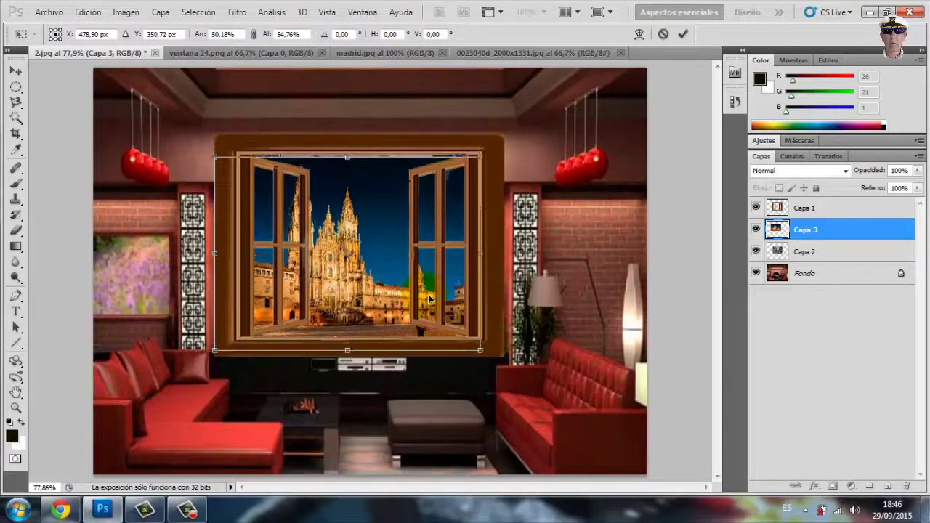
{"action": "key", "text": "shift+Up"}
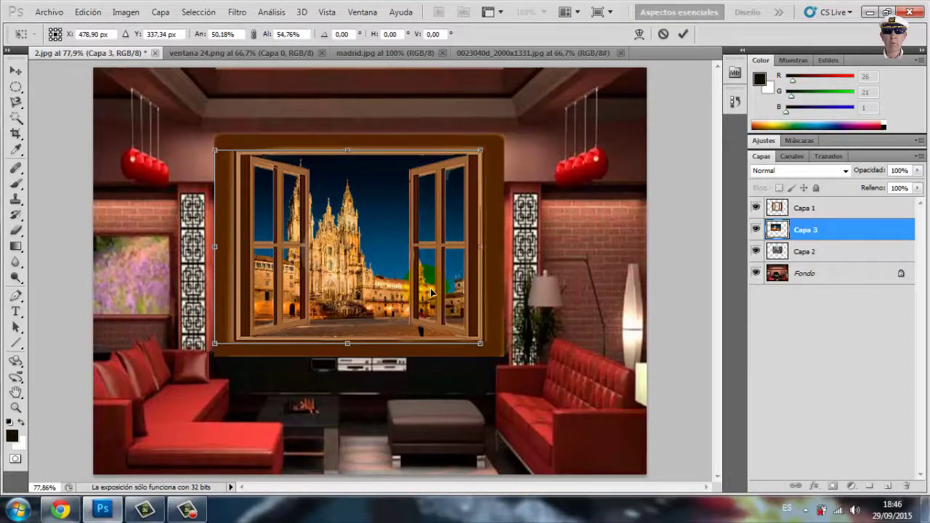
{"action": "key", "text": "Return"}
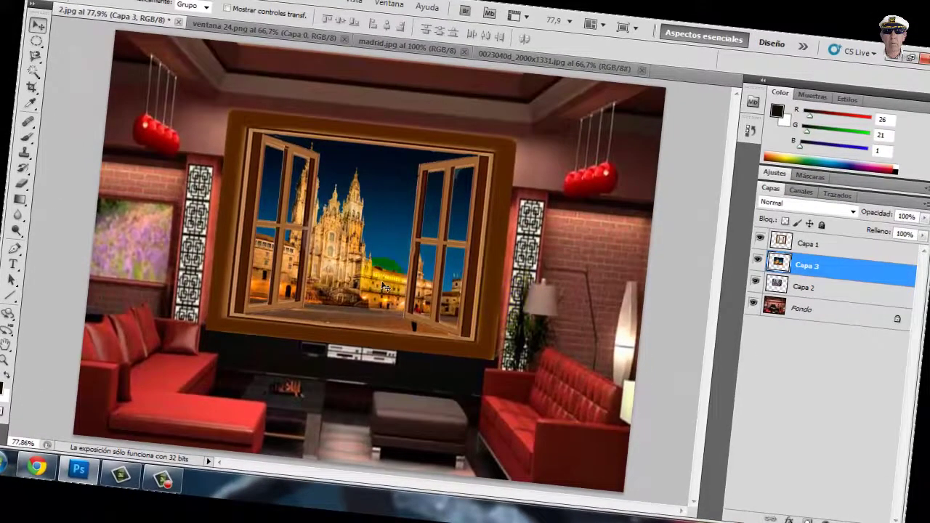
Nudge the Capa 1 window frame, centre Capa 3's cathedral between the shutters, and keep the colour scheme
{"action": "left_click_drag", "start_coordinate": [326, 264], "coordinate": [331, 267]}
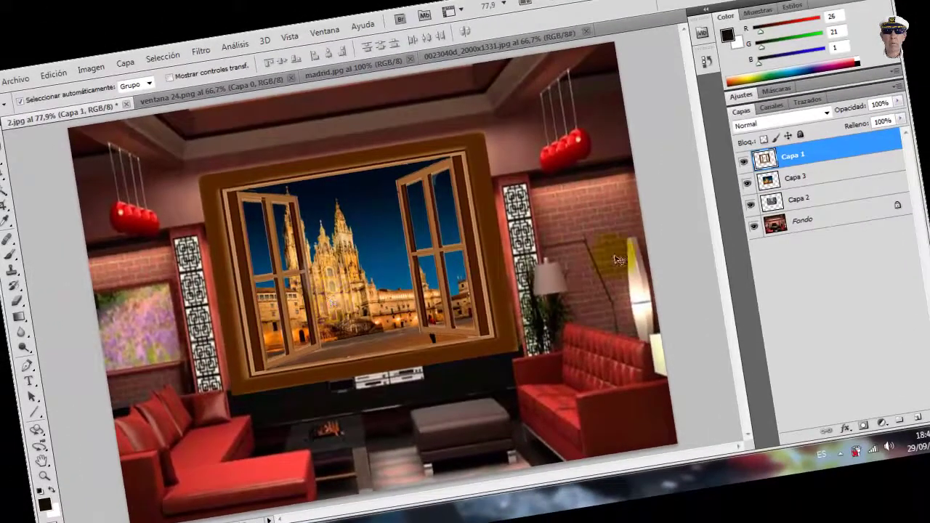
{"action": "left_click", "coordinate": [804, 180]}
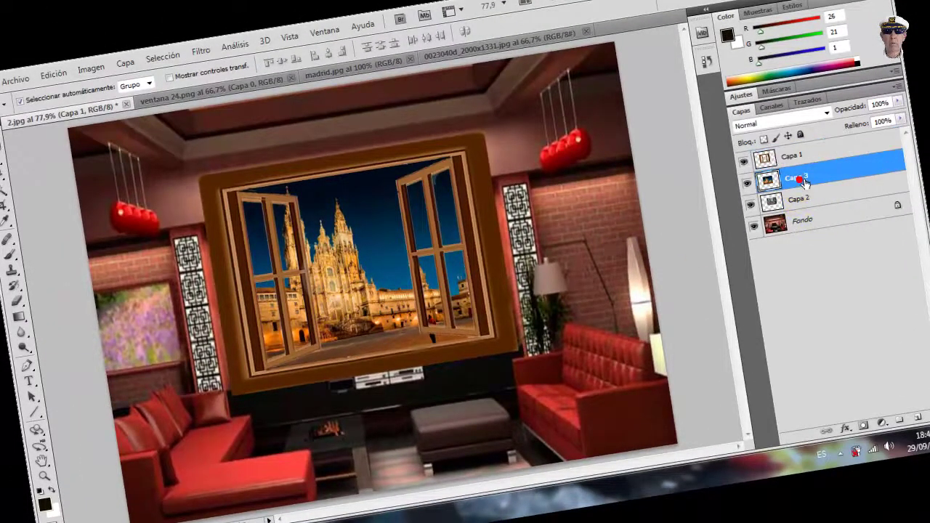
{"action": "left_click_drag", "start_coordinate": [366, 308], "coordinate": [371, 304]}
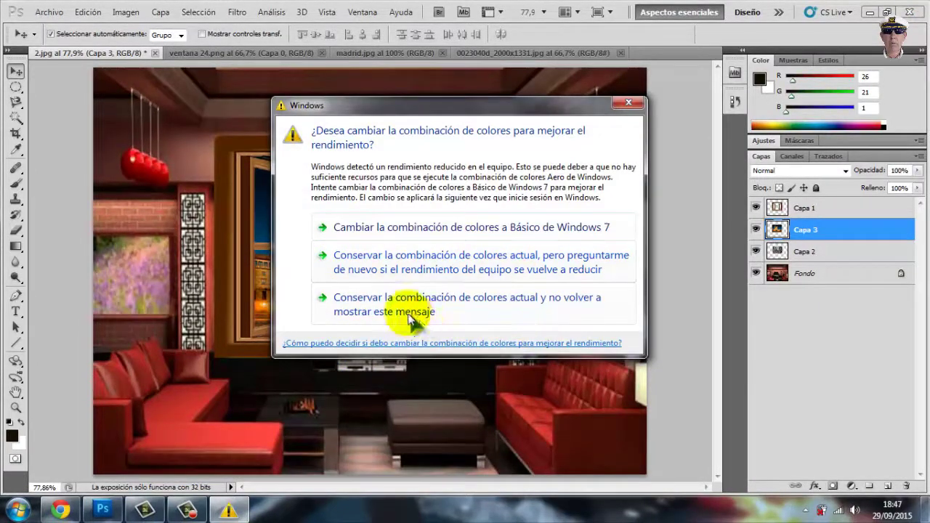
{"action": "left_click", "coordinate": [411, 320]}
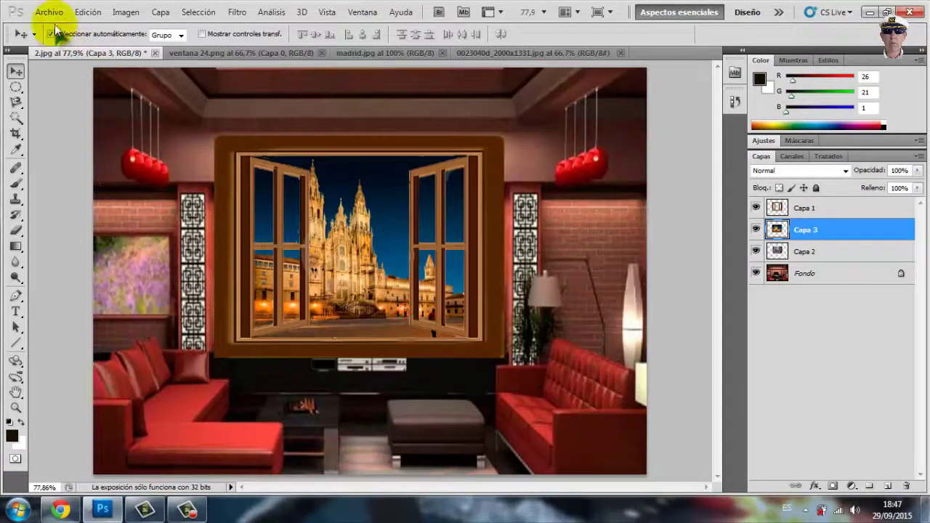
Open torre.jpg, select all of it, and drag the Eiffel Tower image into 2.jpg as Capa 4
{"action": "left_click", "coordinate": [49, 12]}
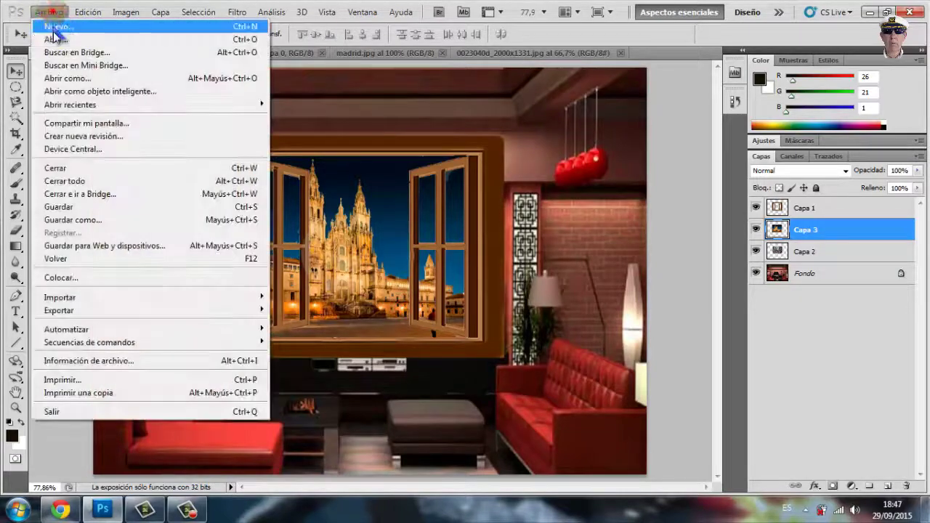
{"action": "left_click", "coordinate": [49, 25]}
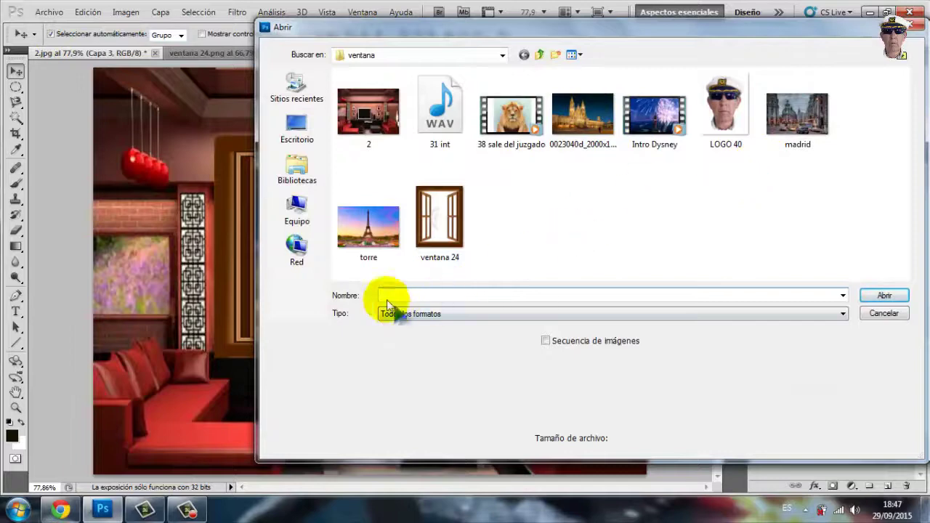
{"action": "left_click", "coordinate": [377, 236]}
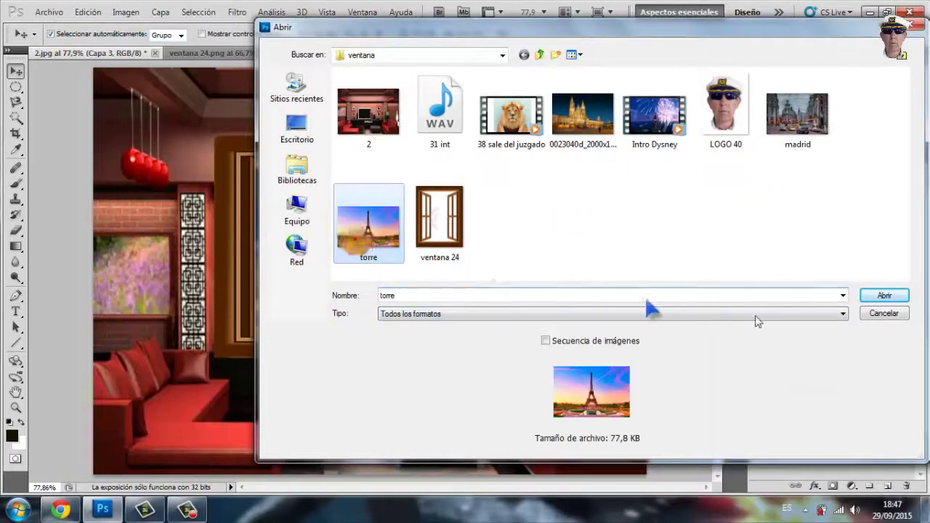
{"action": "left_click", "coordinate": [884, 295]}
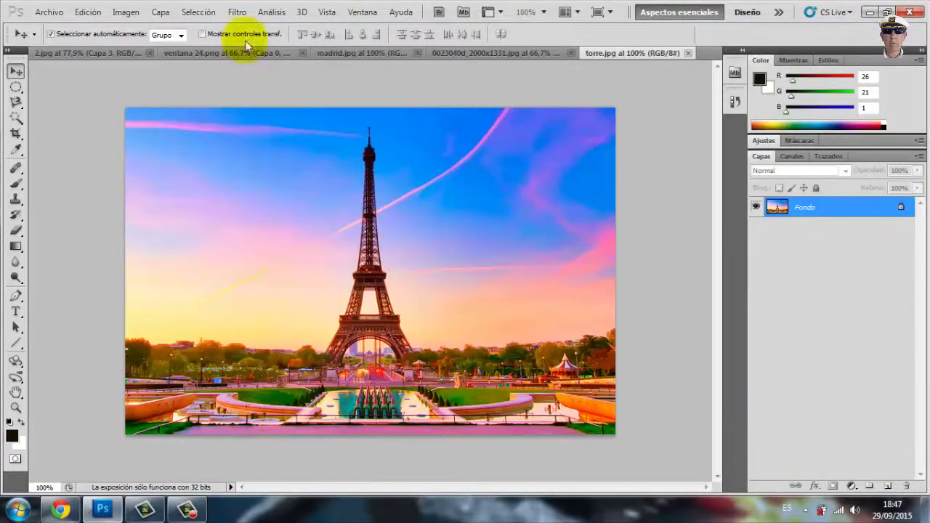
{"action": "left_click", "coordinate": [192, 16]}
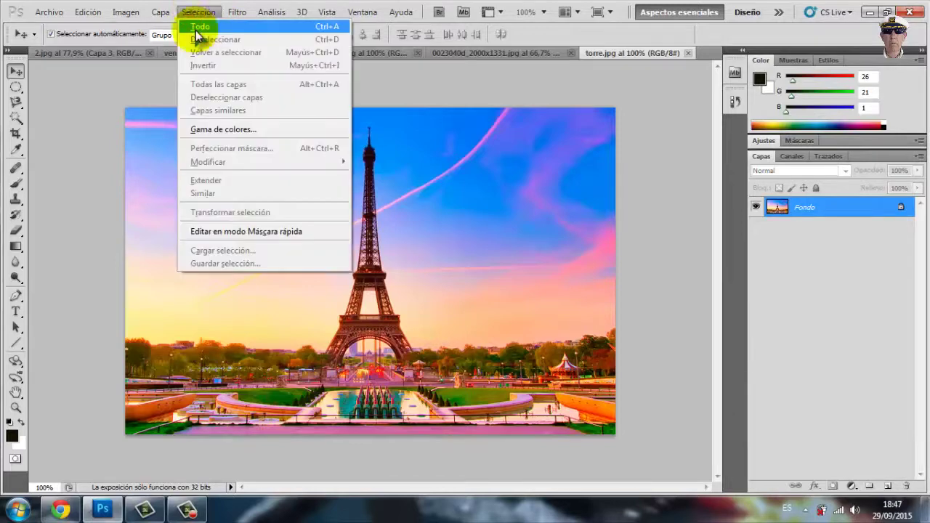
{"action": "left_click", "coordinate": [193, 28]}
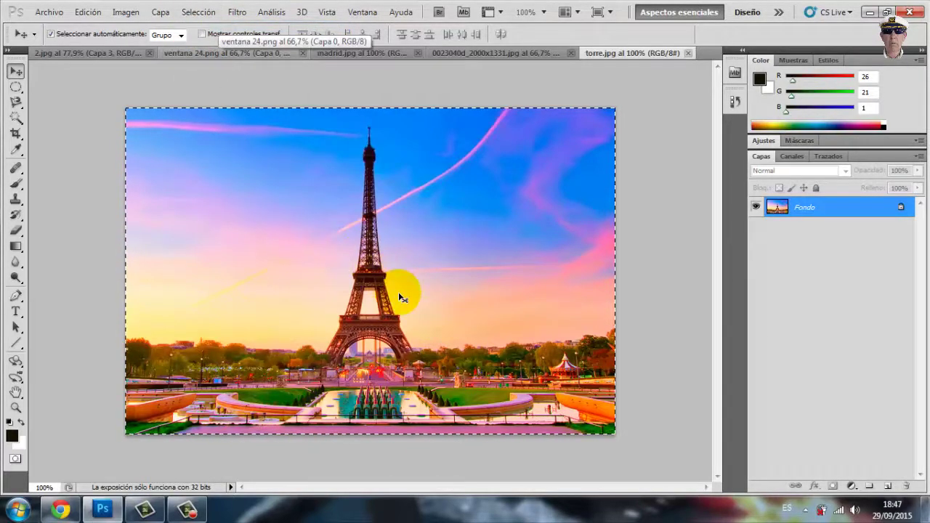
{"action": "mouse_move", "coordinate": [398, 292]}
{"action": "left_mouse_down"}
{"action": "mouse_move", "coordinate": [259, 174]}
{"action": "mouse_move", "coordinate": [299, 252]}
{"action": "mouse_move", "coordinate": [367, 289]}
{"action": "mouse_move", "coordinate": [389, 274]}
{"action": "left_mouse_up"}
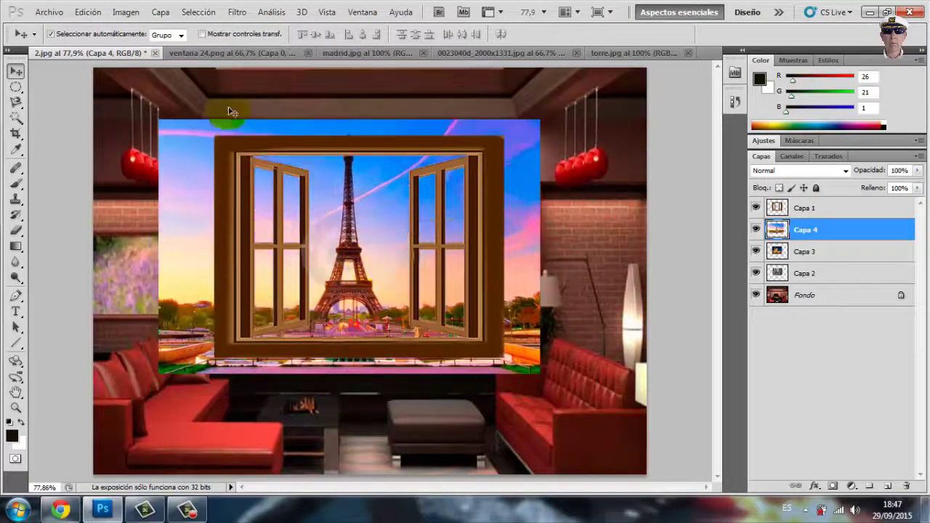
Free-transform Capa 4 to about 72% and fit the Eiffel Tower scene inside the window opening
{"action": "left_click", "coordinate": [87, 12]}
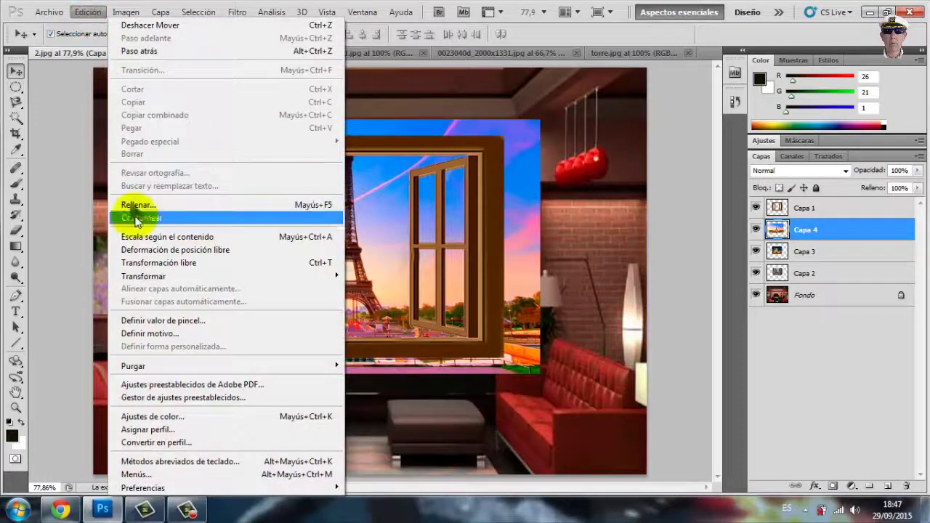
{"action": "left_click", "coordinate": [151, 264]}
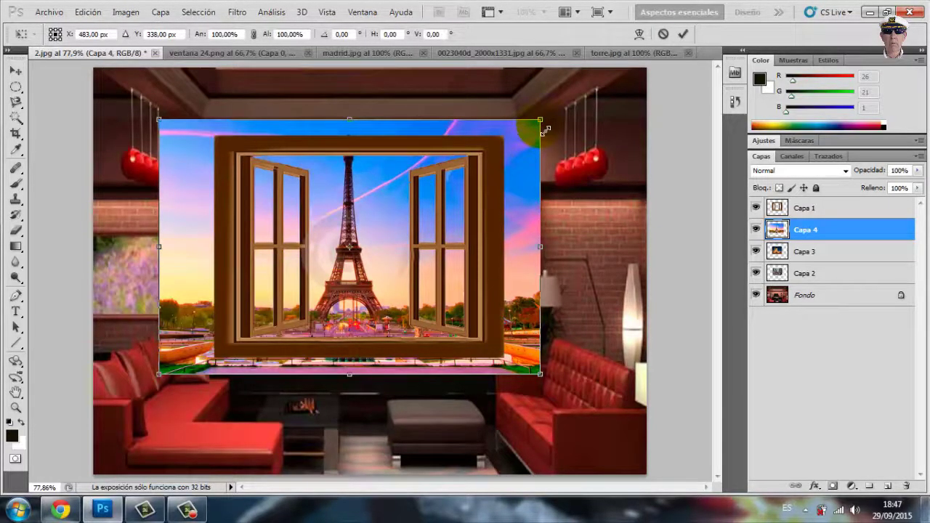
{"action": "left_click_drag", "start_coordinate": [545, 131], "coordinate": [436, 199]}
{"action": "mouse_move", "coordinate": [410, 250]}
{"action": "left_mouse_down"}
{"action": "mouse_move", "coordinate": [425, 234]}
{"action": "mouse_move", "coordinate": [448, 245]}
{"action": "left_mouse_up"}
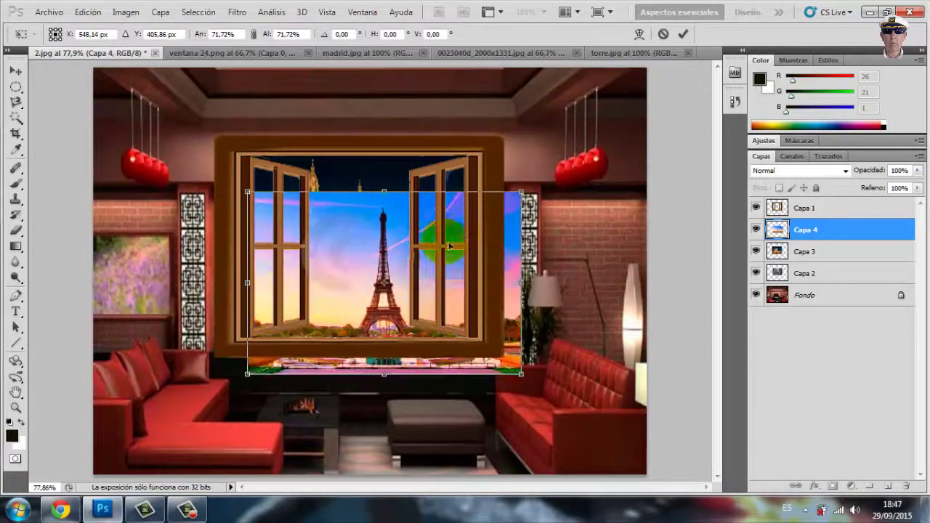
{"action": "mouse_move", "coordinate": [389, 239]}
{"action": "left_mouse_down"}
{"action": "mouse_move", "coordinate": [371, 217]}
{"action": "mouse_move", "coordinate": [378, 233]}
{"action": "left_mouse_up"}
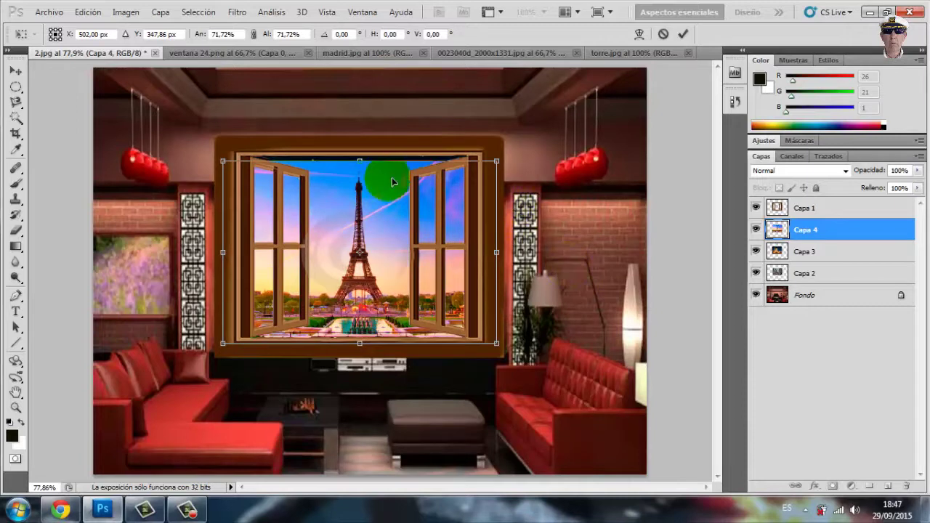
{"action": "left_click", "coordinate": [367, 163]}
{"action": "left_click_drag", "start_coordinate": [367, 163], "coordinate": [361, 157]}
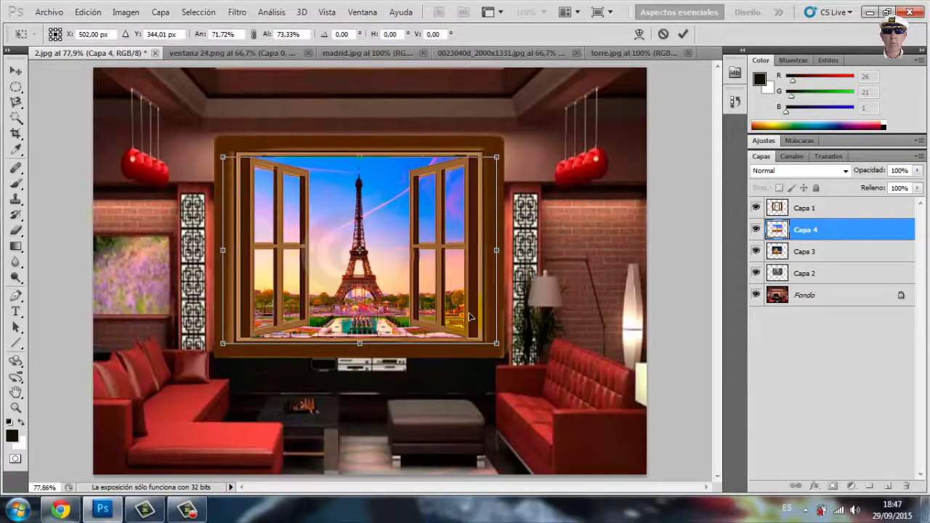
{"action": "key", "text": "Return"}
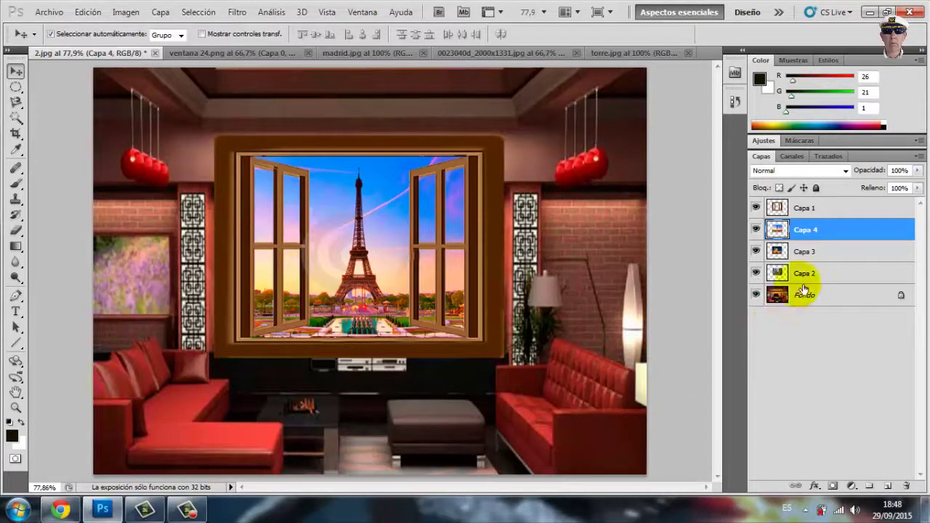
Delete the Eiffel Tower layer Capa 4
{"action": "right_click", "coordinate": [805, 236]}
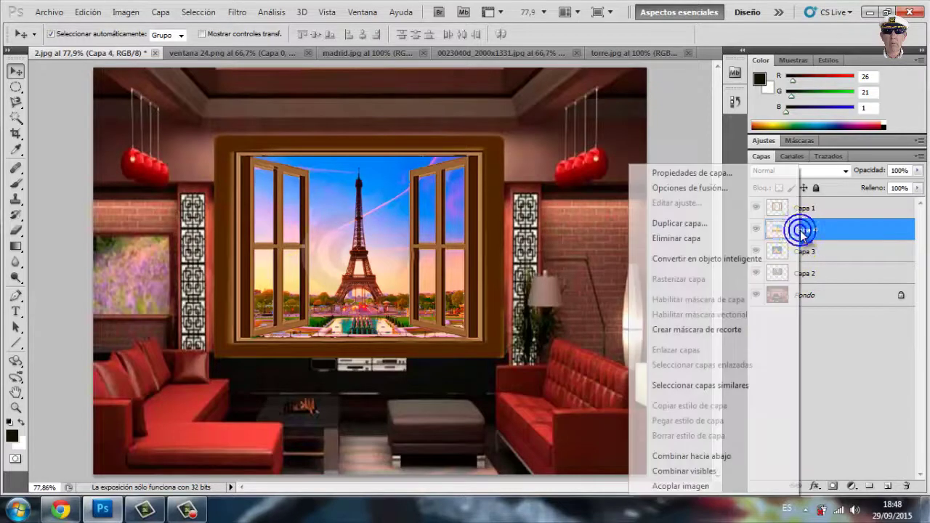
{"action": "left_click", "coordinate": [687, 239]}
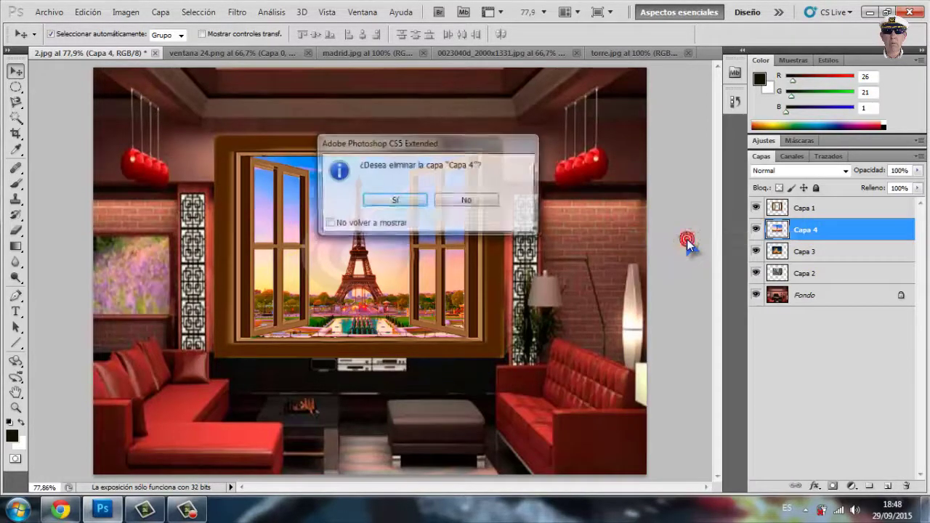
{"action": "left_click", "coordinate": [391, 201]}
{"action": "left_click", "coordinate": [362, 252]}
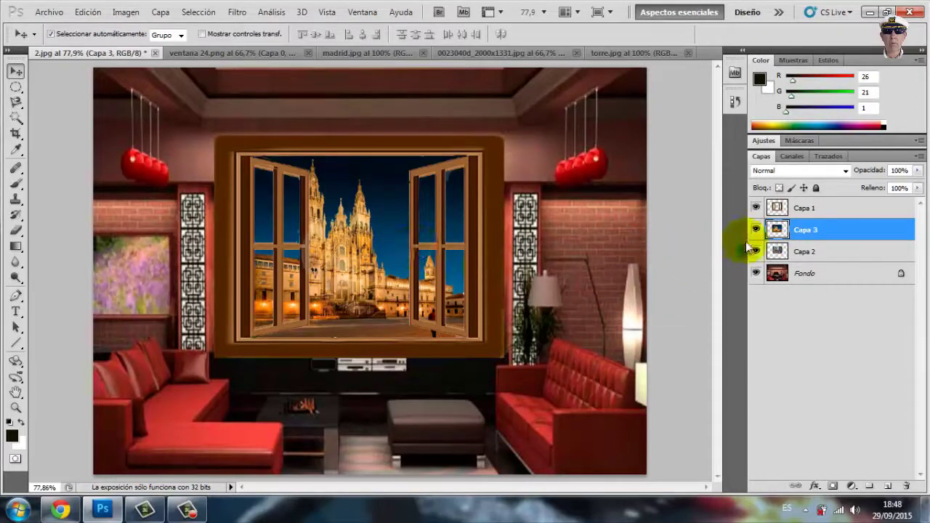
Delete the cathedral layer Capa 3, leaving the Madrid scene above Fondo
{"action": "right_click", "coordinate": [797, 230]}
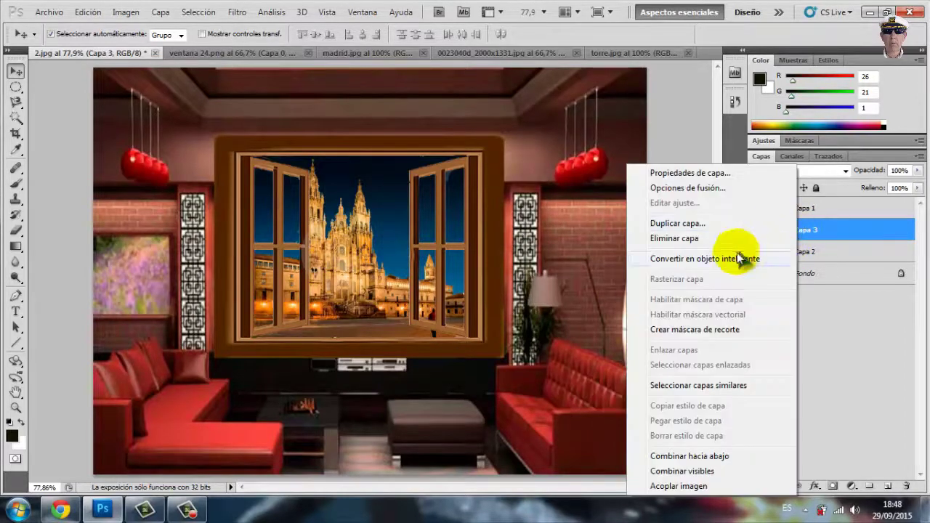
{"action": "left_click", "coordinate": [676, 238]}
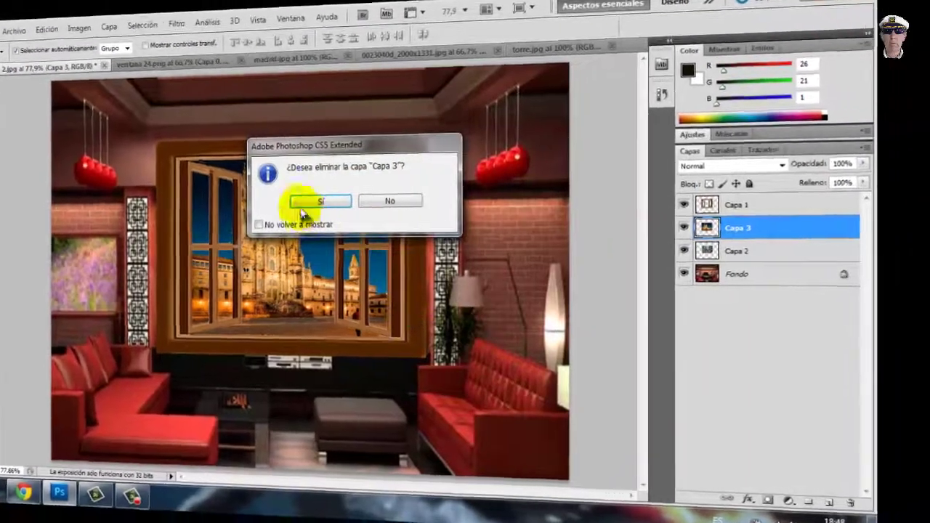
{"action": "left_click", "coordinate": [314, 204]}
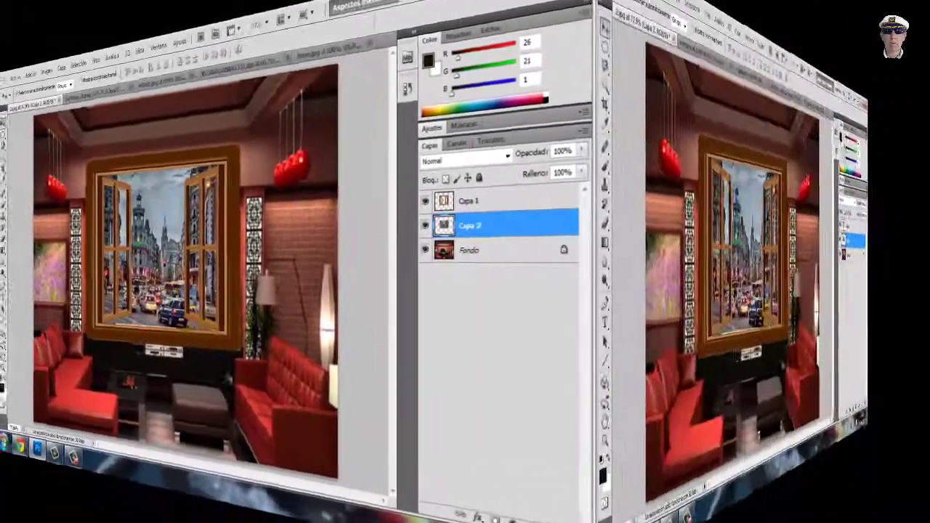